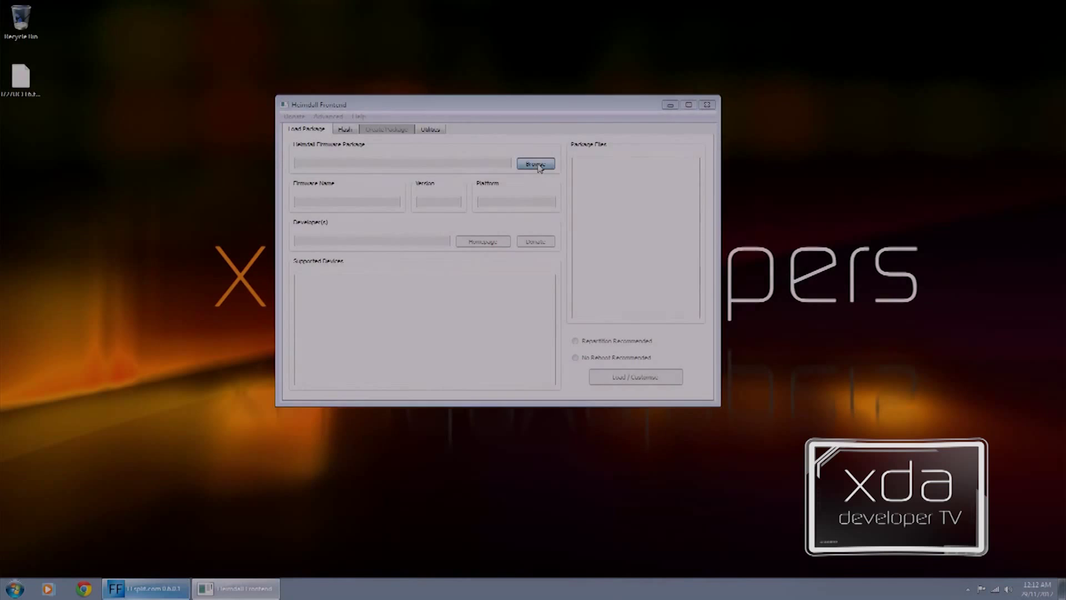
- Load the I777UCLL6.tar.gz firmware package from the Desktop into Heimdall Frontend
left_click(536, 164)
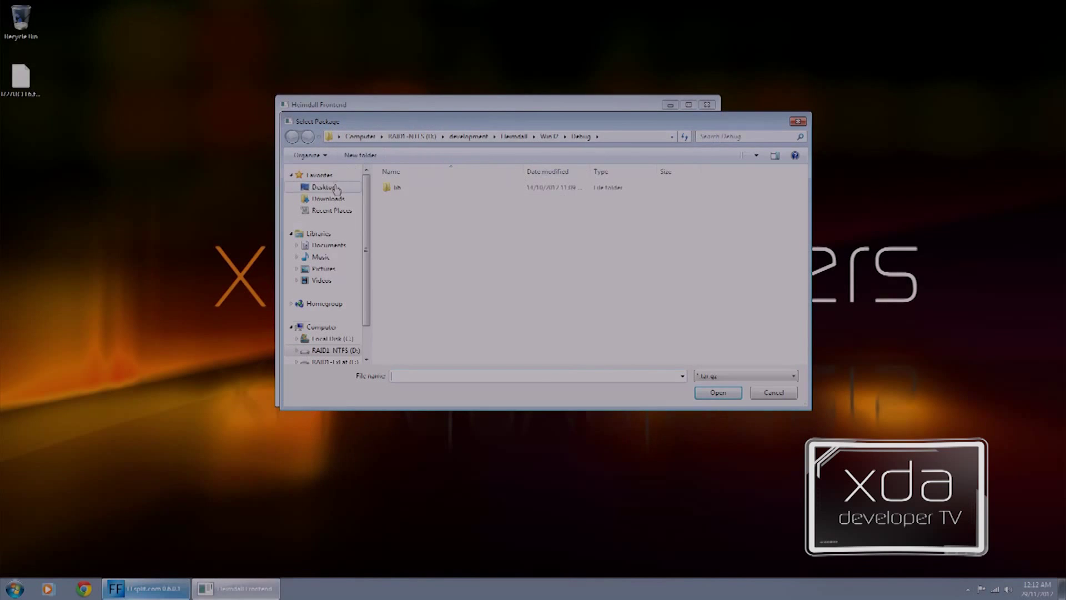
left_click(324, 187)
left_click(685, 220)
left_click(726, 392)
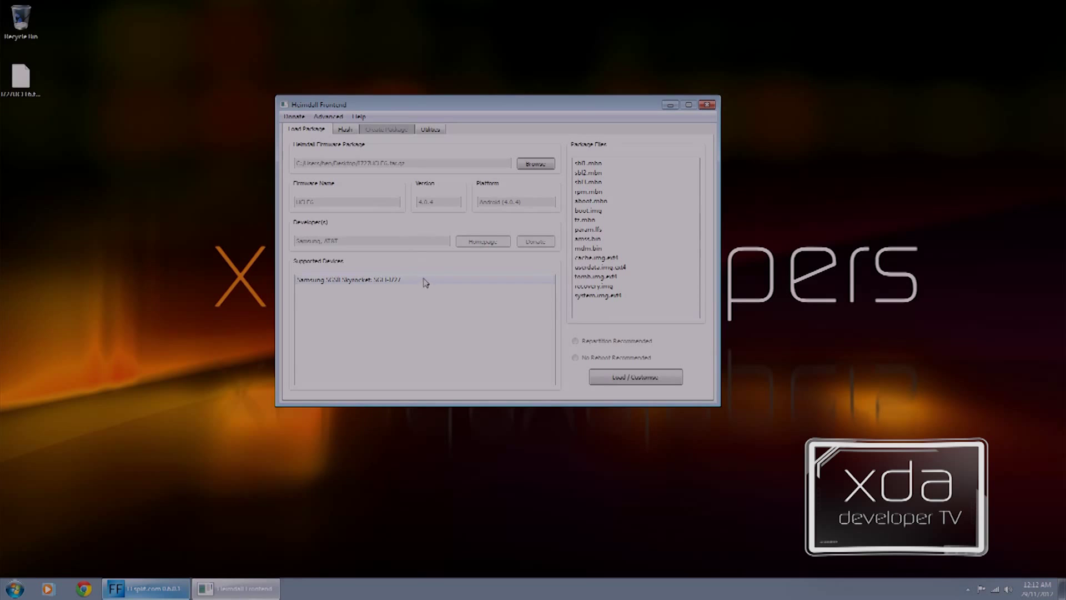
- Carry the loaded package into flash setup and start flashing it to the phone
left_click(654, 381)
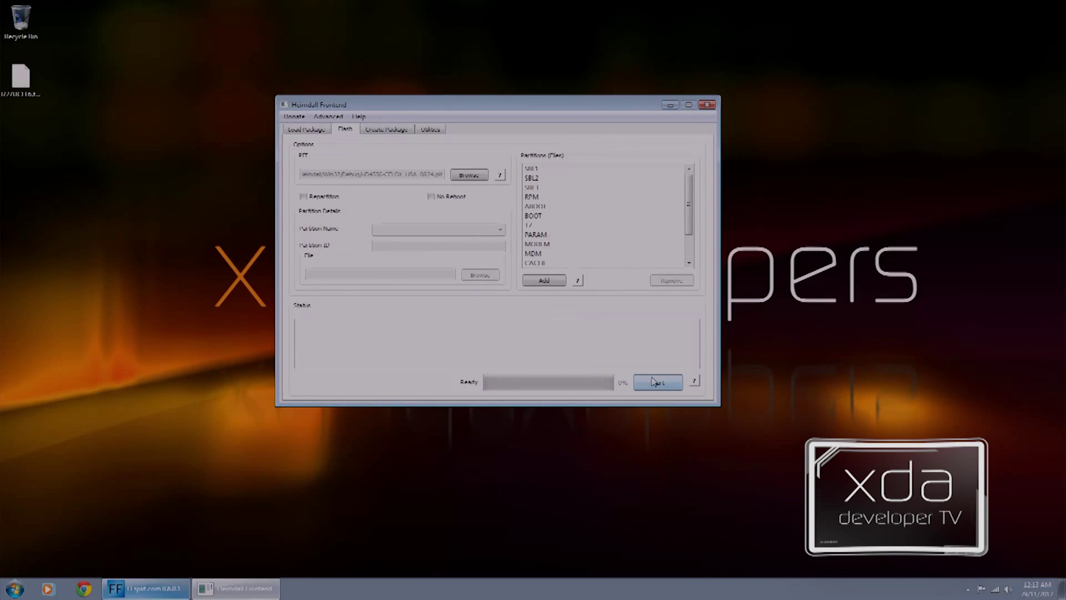
left_click(654, 382)
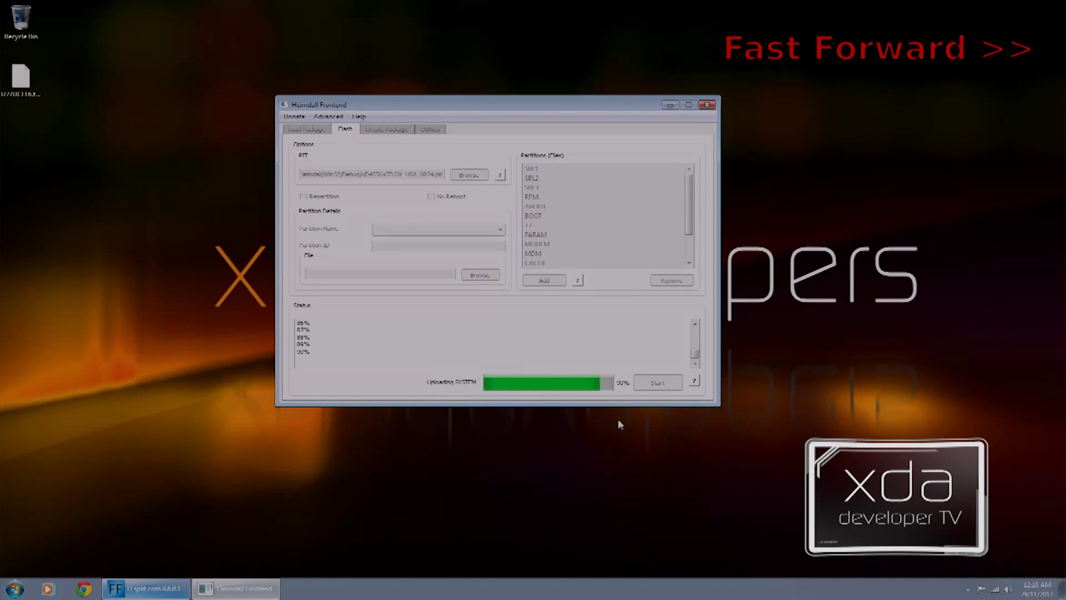
left_click_drag(695, 364, 695, 358)
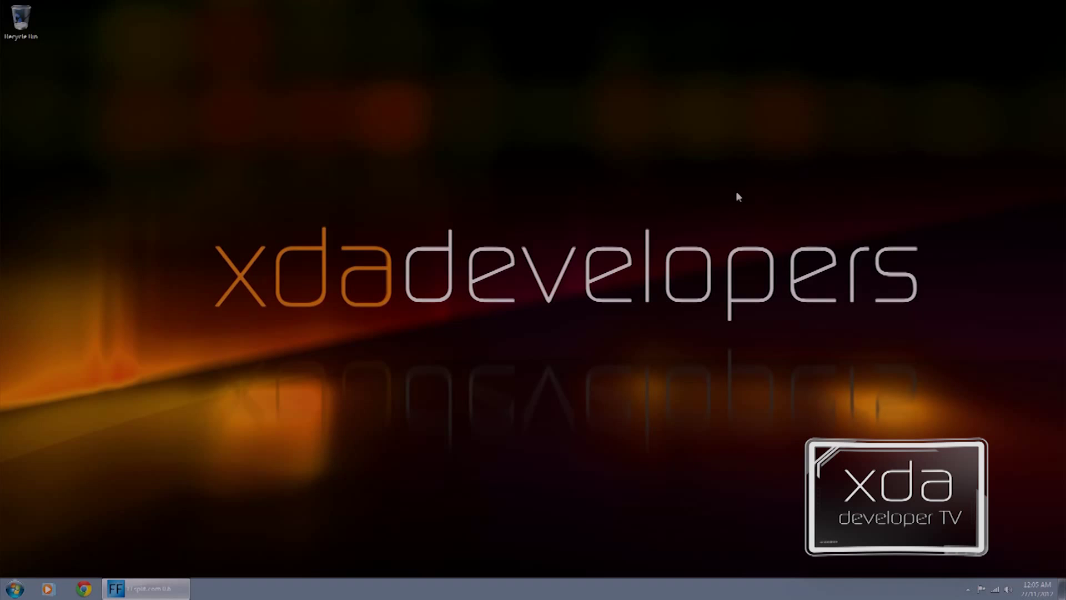
- Start a new Notepad note holding the model code SCH 1727 and the phone's serial number
key("super")
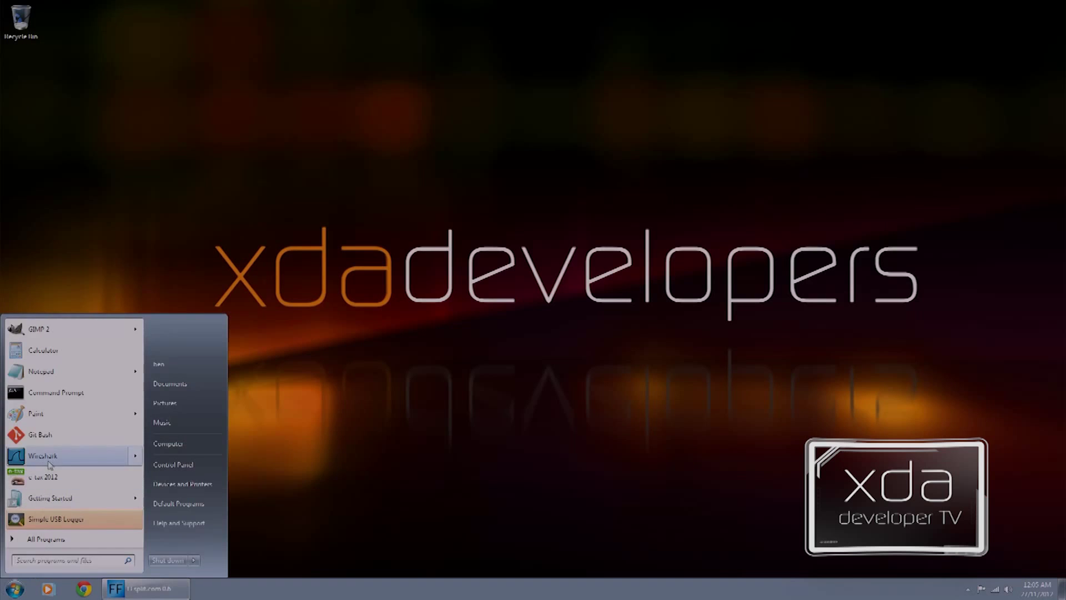
left_click(54, 379)
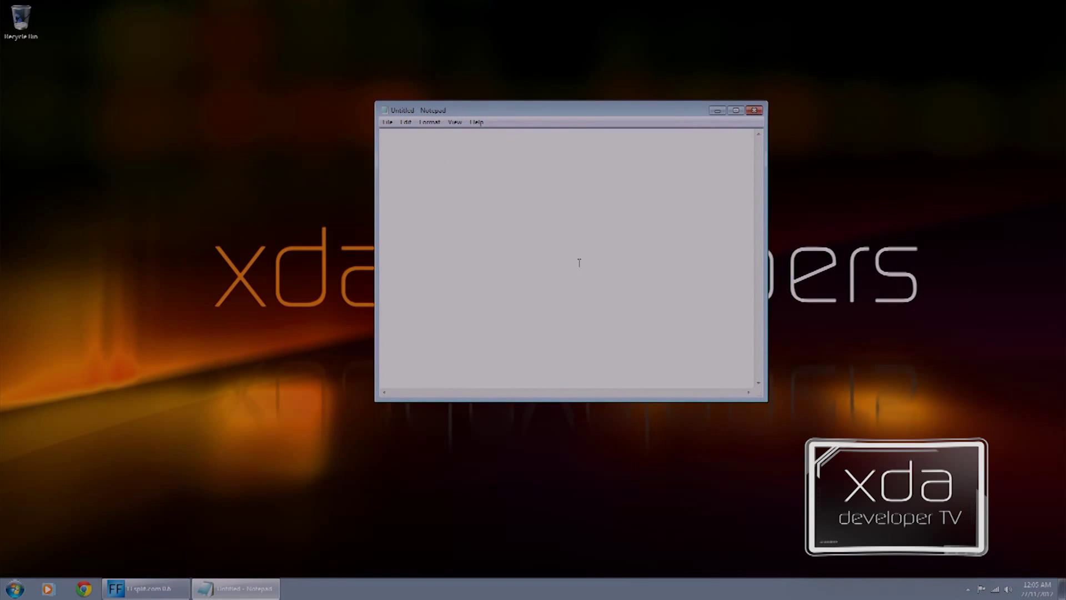
type("SCH")
type(" 1727  ")
type("SN ")
type("R128")
type("C8146GL")
left_click(961, 558)
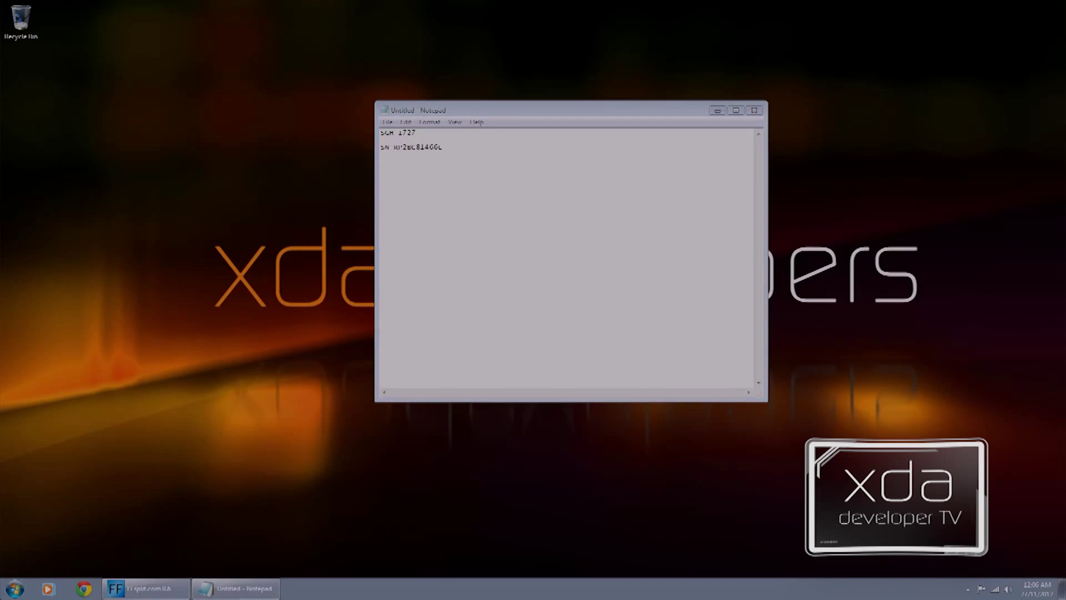
key("super")
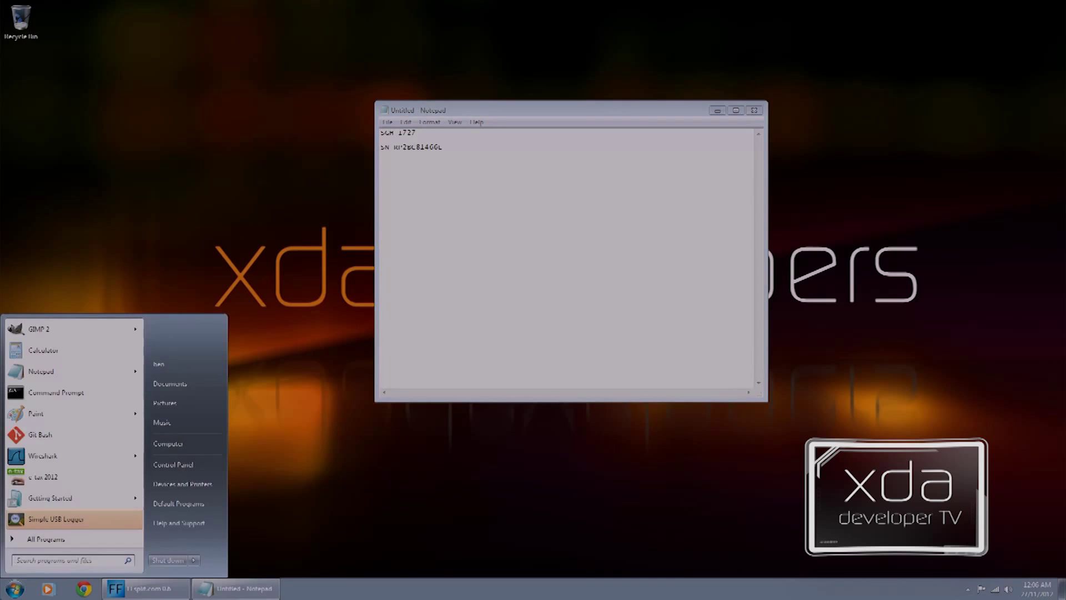
- Launch Samsung Kies from All Programs > Samsung > Kies
left_click(59, 542)
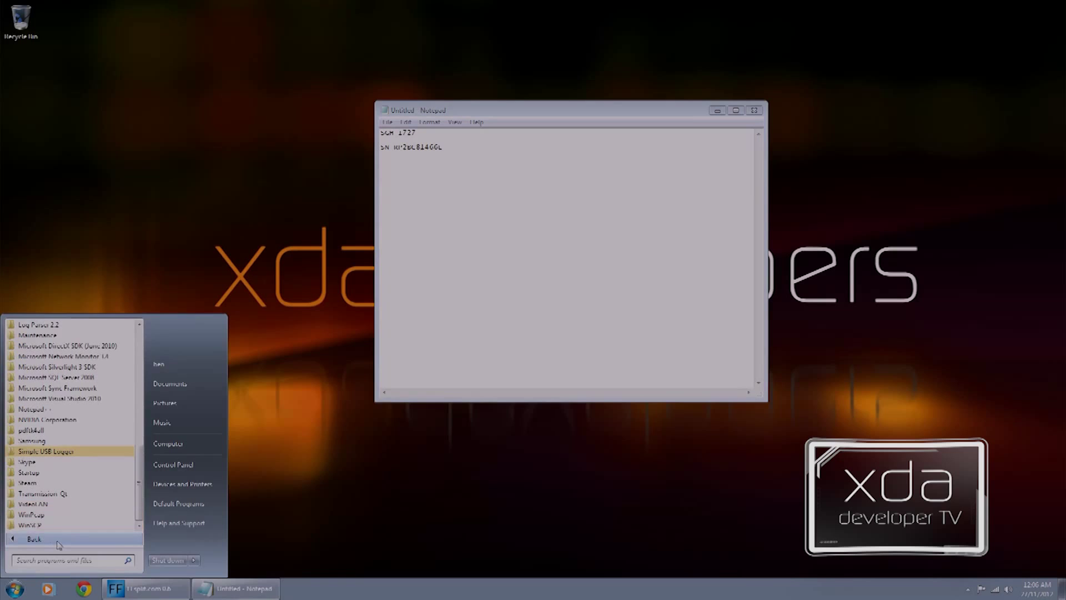
left_click(45, 441)
left_click(95, 455)
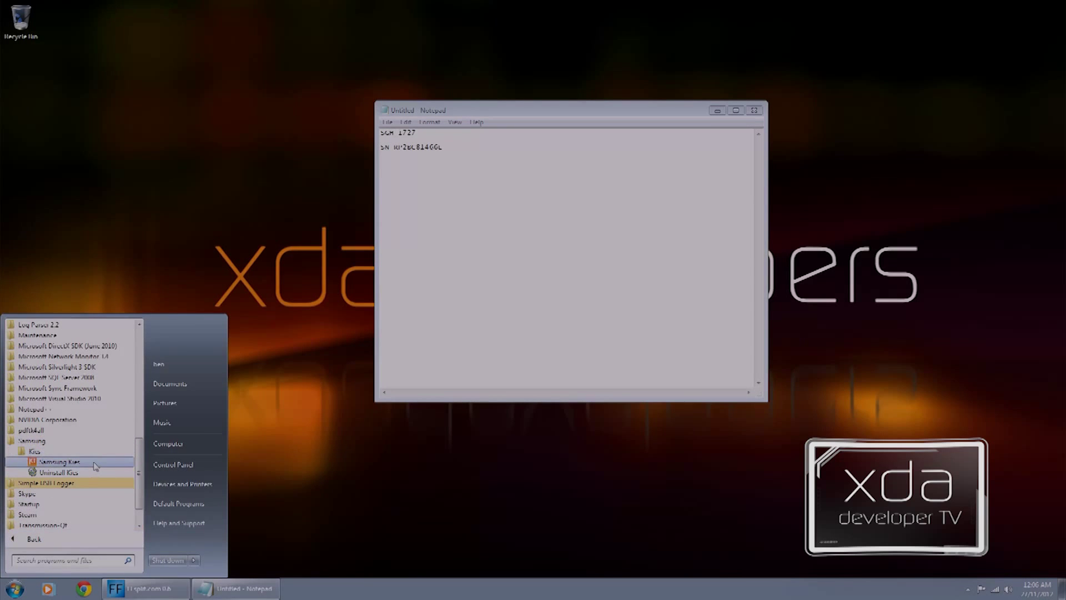
left_click(96, 465)
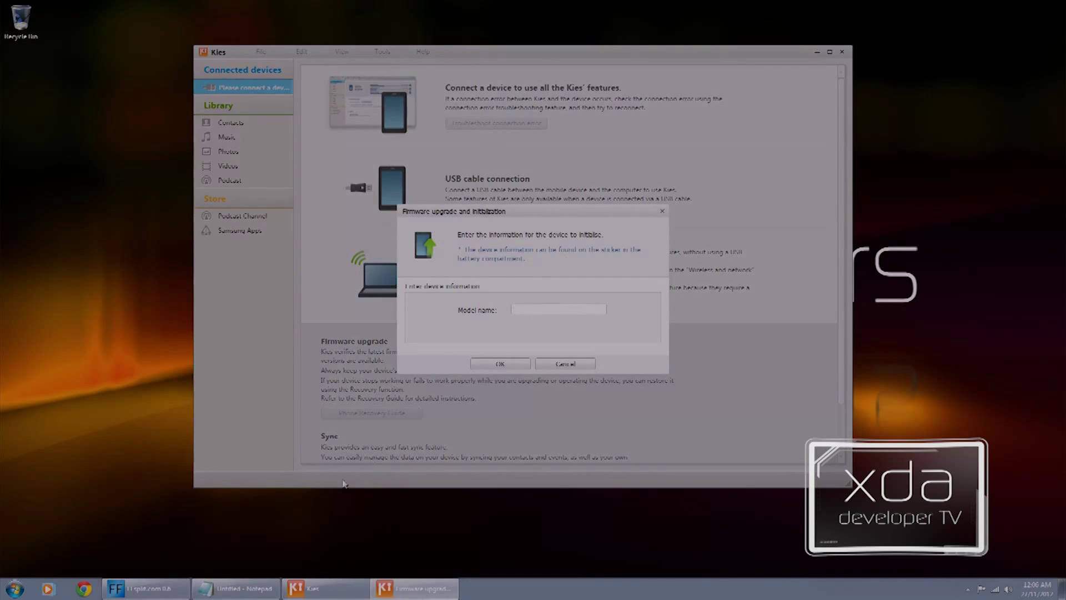
- Copy the model name from the note into the Model name field and confirm it
left_click(239, 589)
left_click_drag(420, 132, 353, 135)
key("ctrl+c")
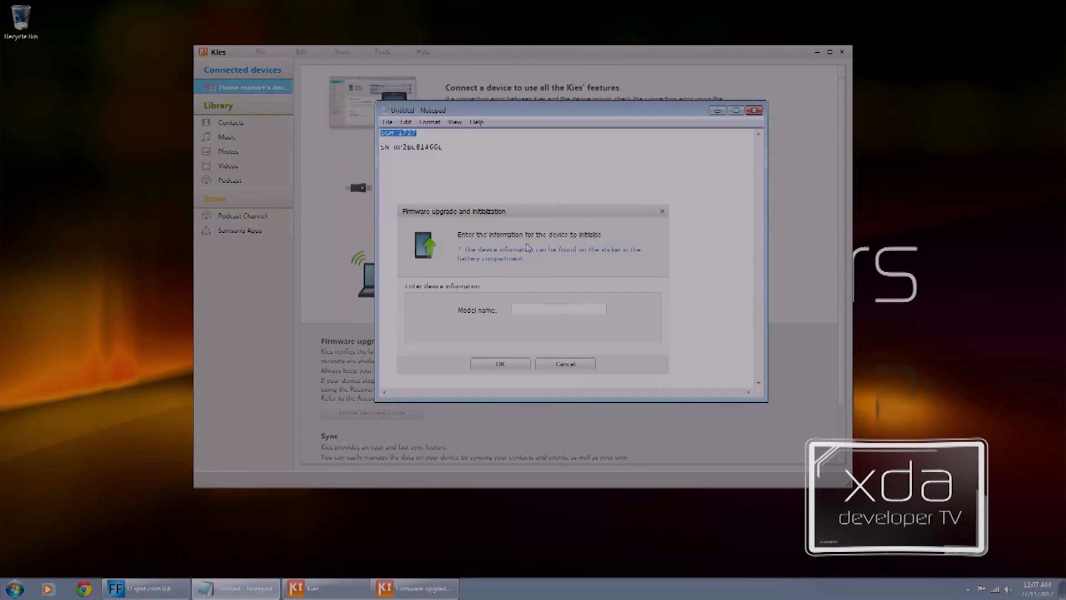
left_click(553, 309)
key("ctrl+v")
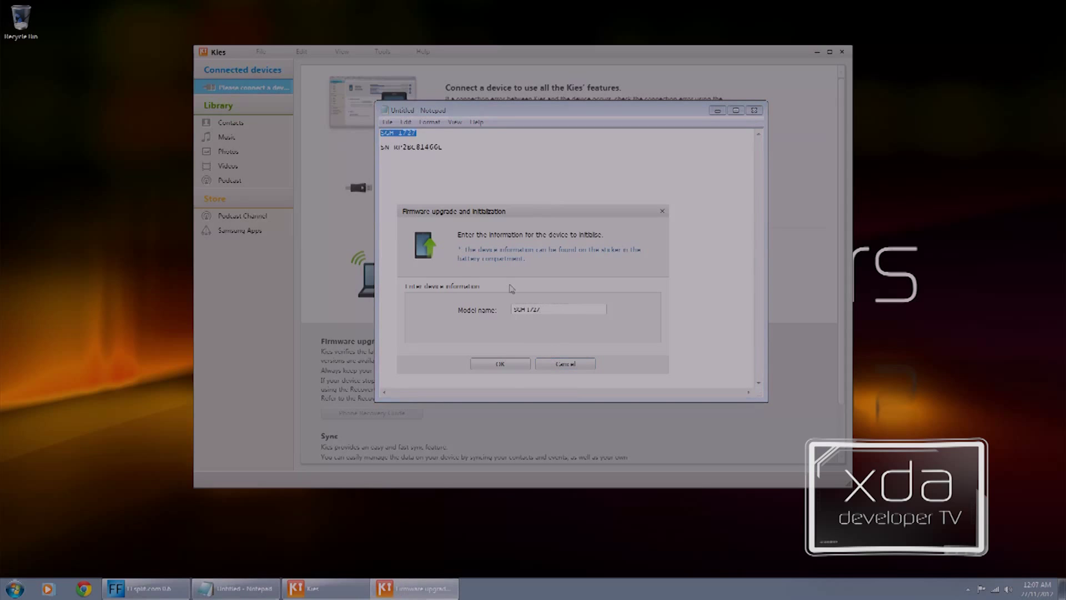
left_click(521, 370)
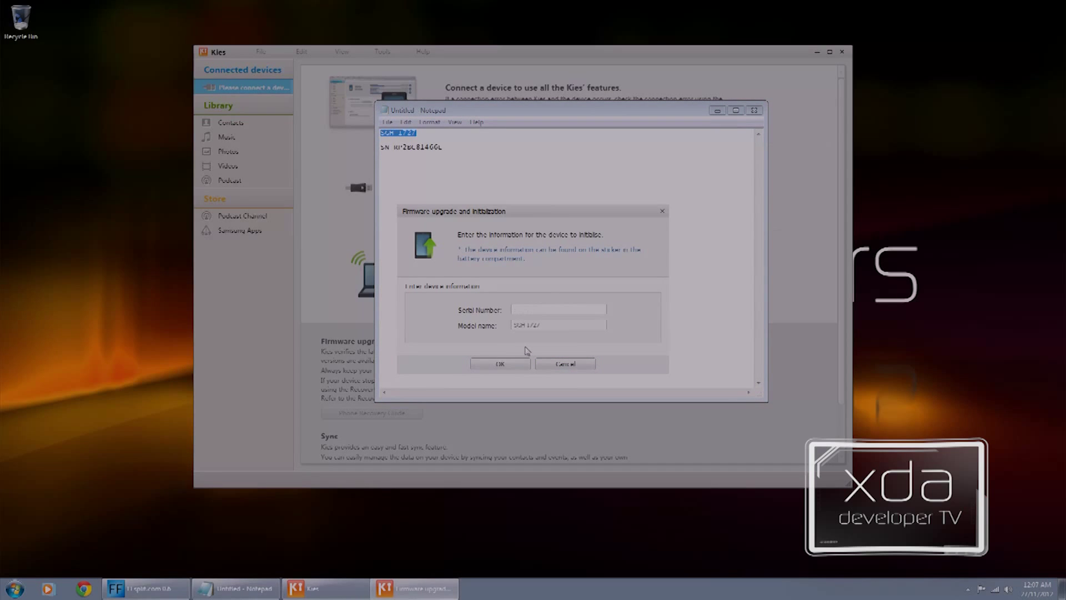
- Copy the phone's serial number from the note into the Serial Number field and confirm
double_click(418, 147)
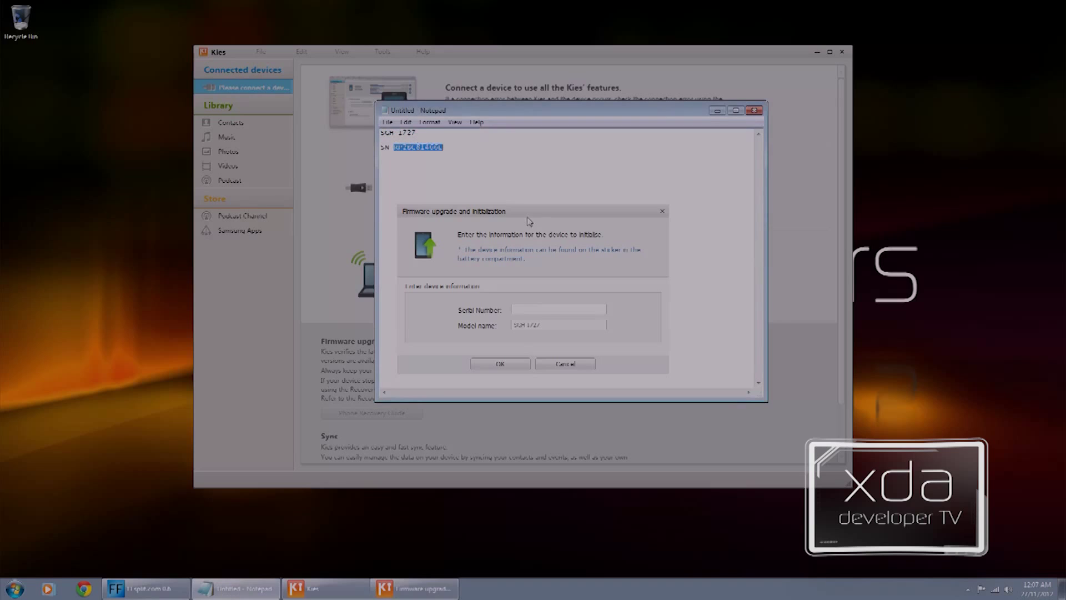
left_click(534, 308)
key("ctrl+v")
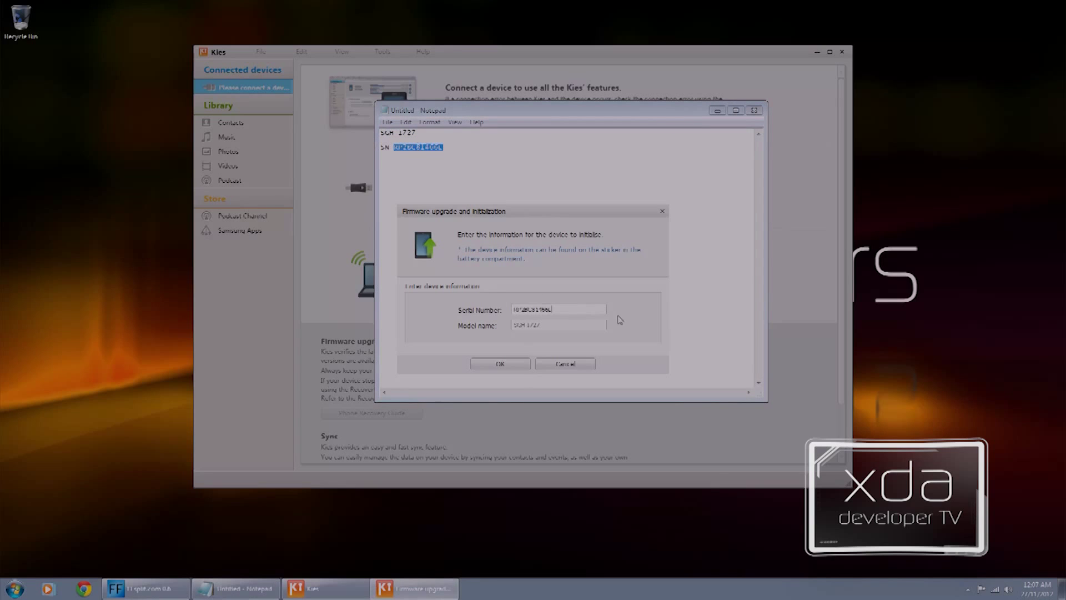
left_click(517, 368)
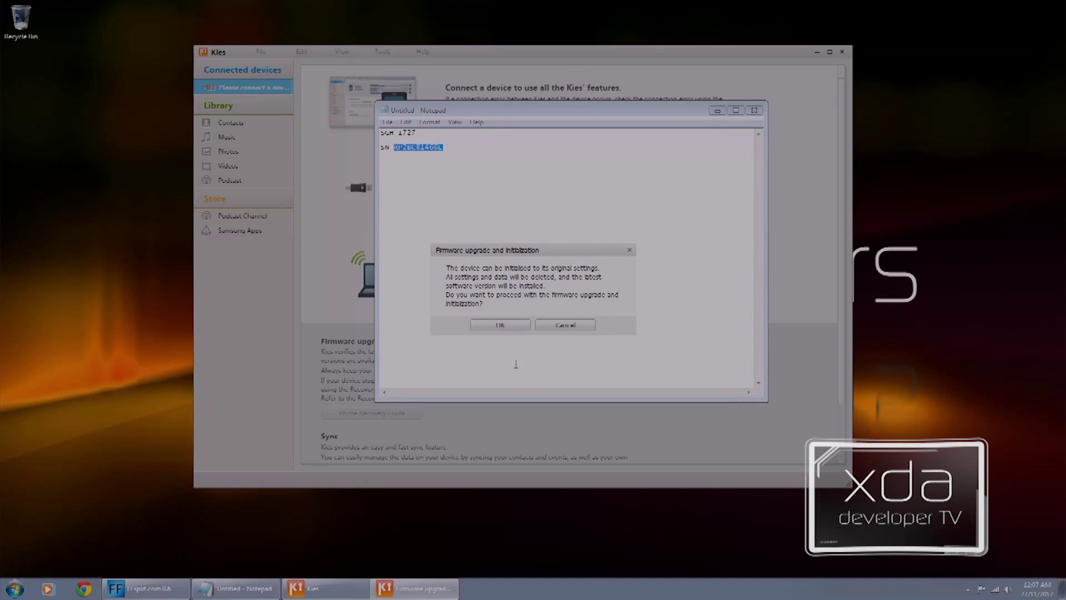
- Accept the initialization warning and confirm installing the latest firmware version
left_click(500, 327)
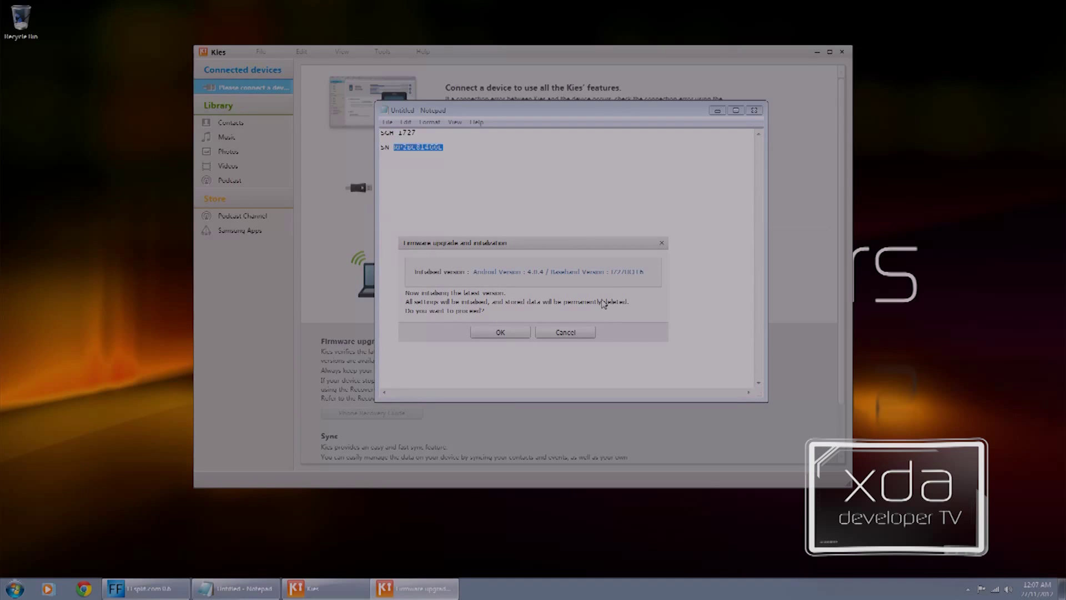
left_click(507, 335)
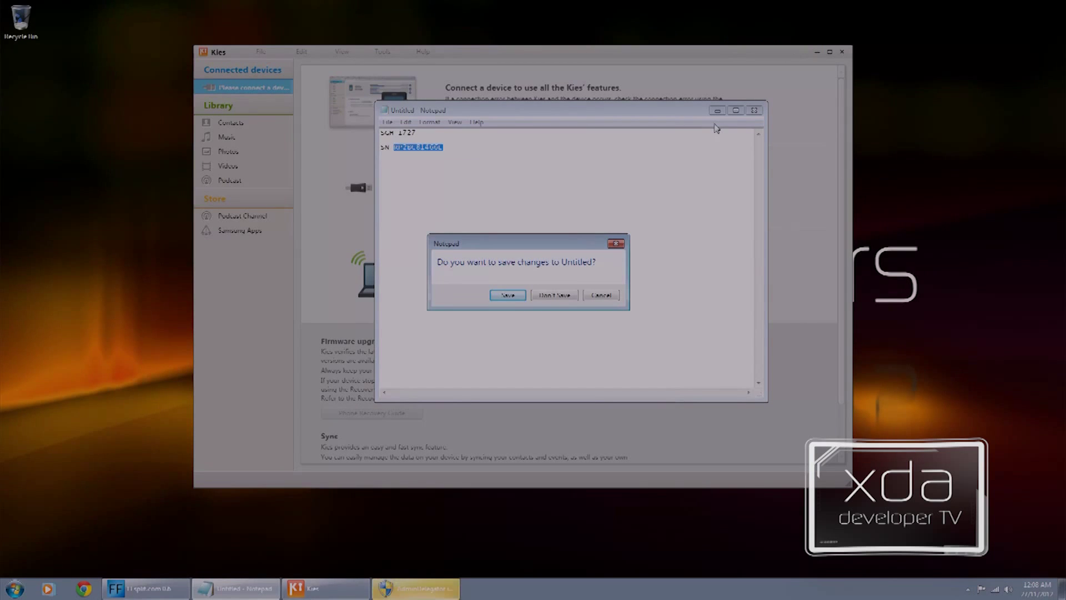
- Close Notepad without saving the untitled note
left_click(555, 295)
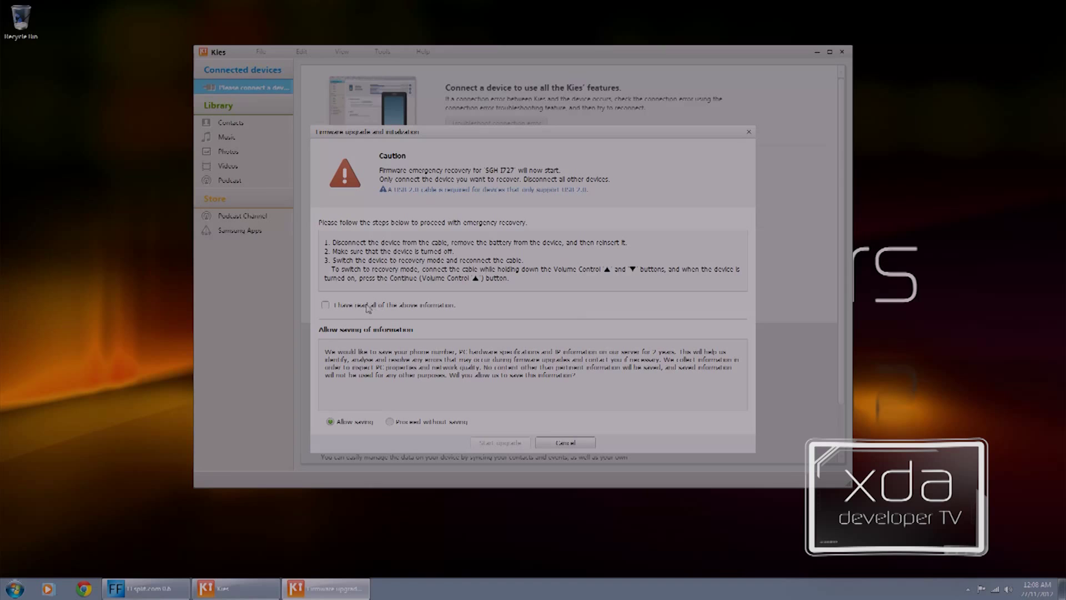
- Tick 'I have read all of the above information' and choose 'Proceed without saving'
left_click(325, 304)
left_click(389, 422)
- Launch Simple USB Logger, start a new monitoring session, and move the Kies dialog right
left_click(15, 587)
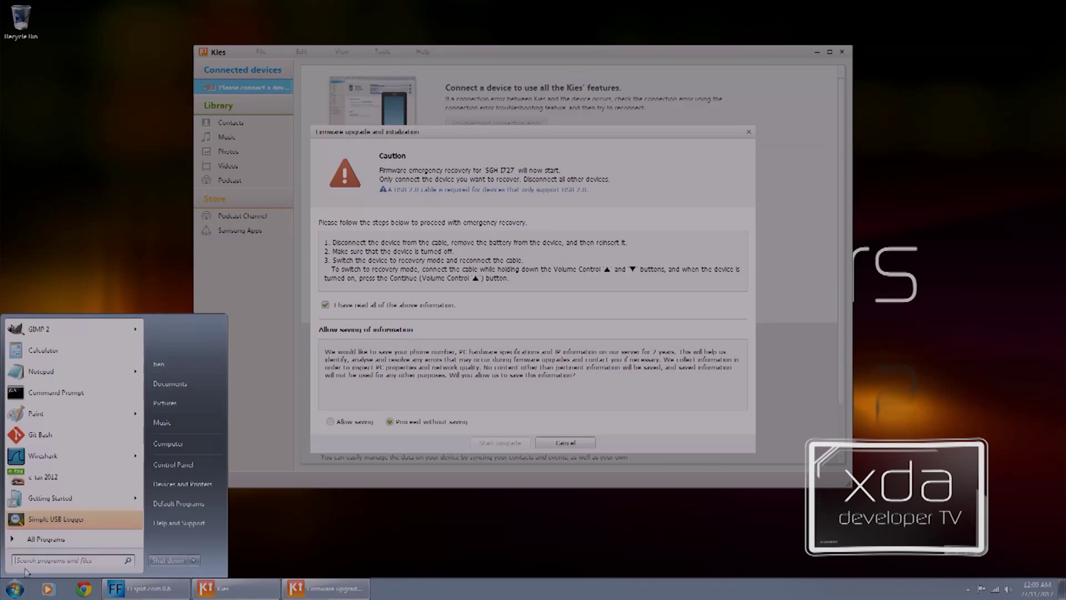
left_click(76, 523)
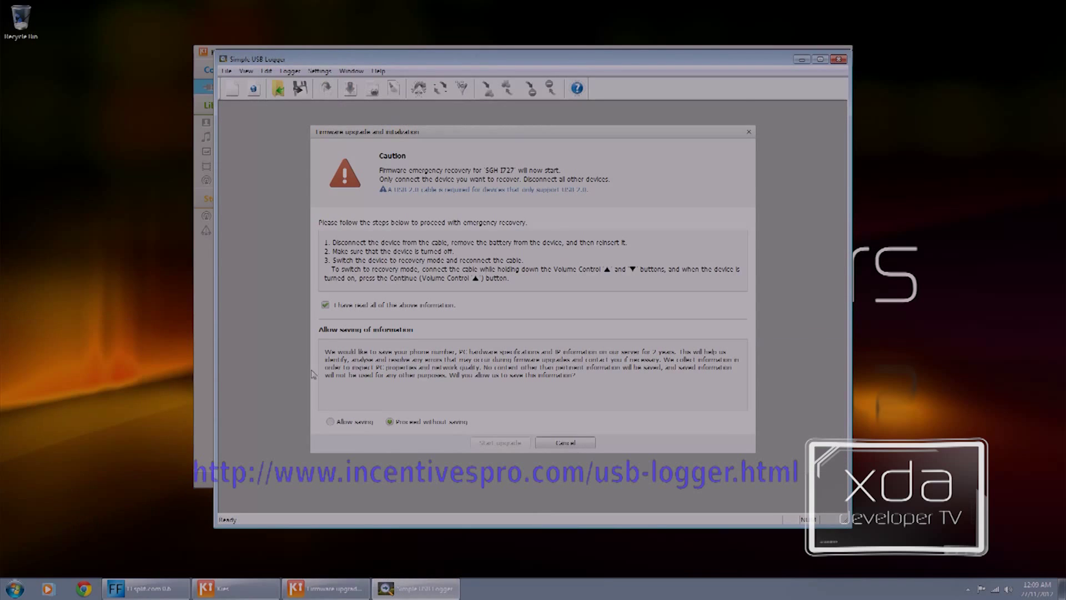
left_click_drag(429, 61, 287, 49)
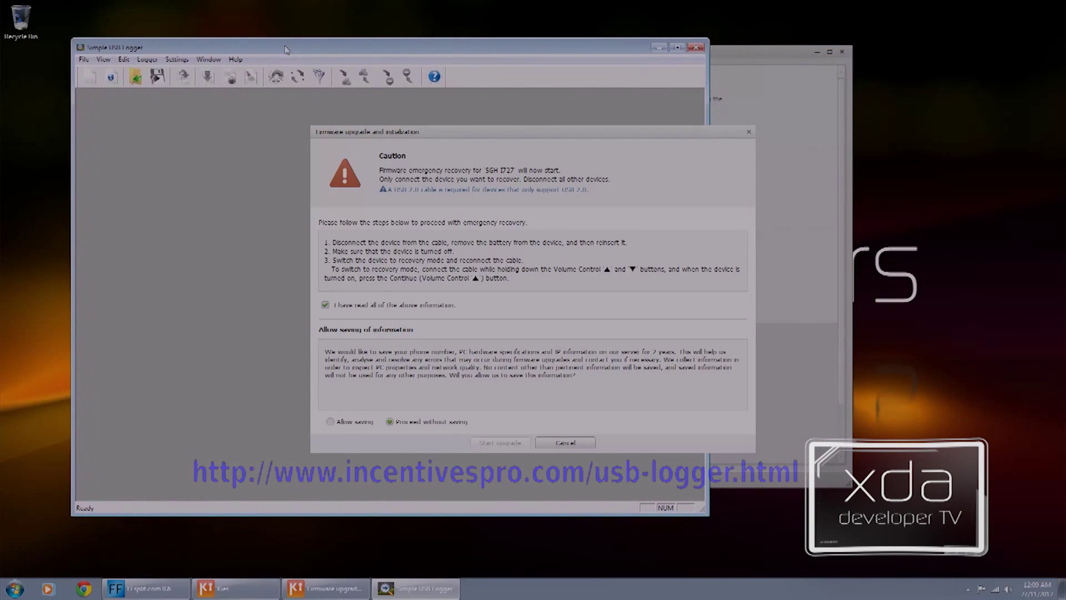
left_click(92, 79)
left_click_drag(448, 136, 782, 144)
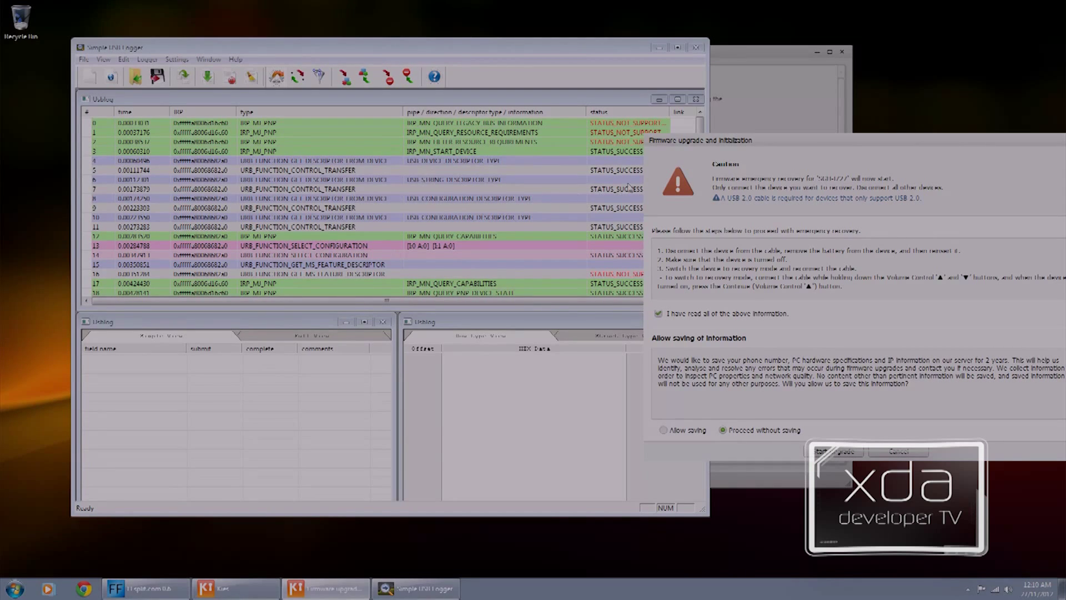
- Bring the firmware dialog back to centre and start the SGH-I727 emergency recovery
left_click_drag(743, 141, 400, 132)
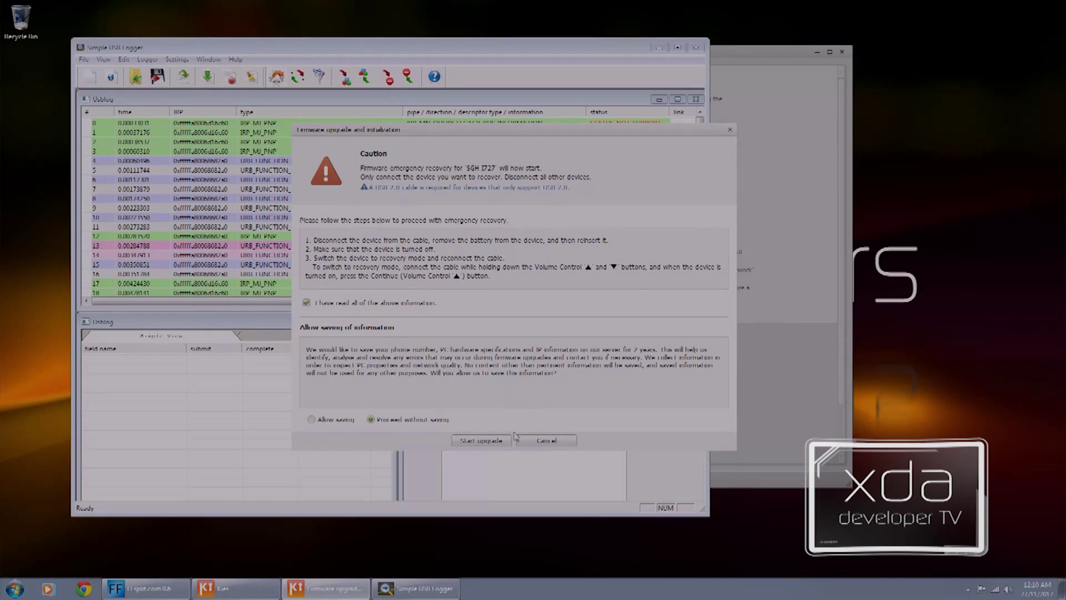
left_click(481, 440)
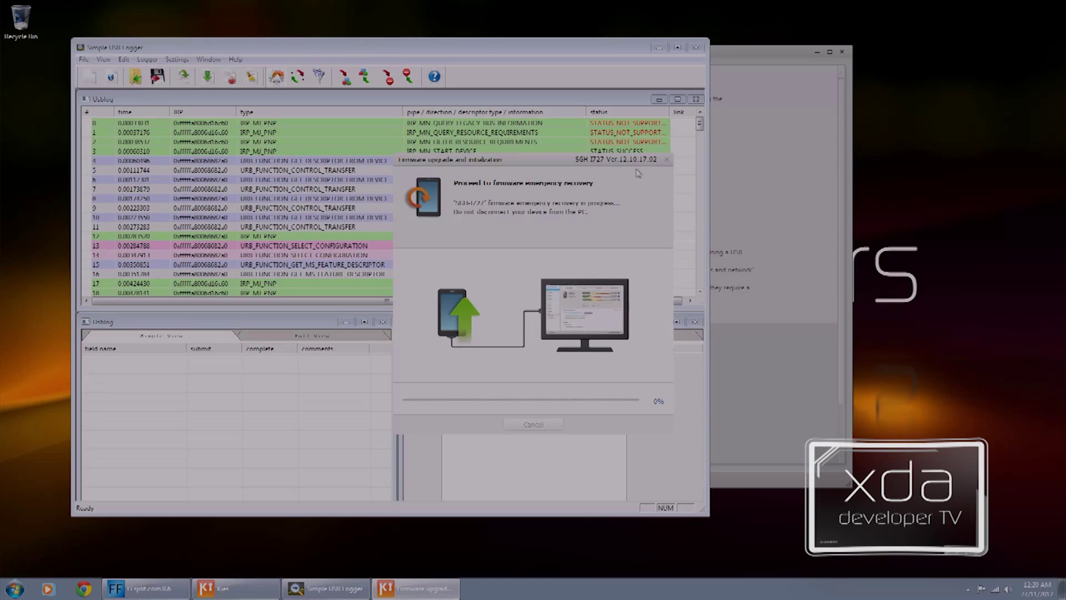
- Scroll the Usblog capture down, move the firmware dialog aside, and inspect entries 395, 393 and 391
left_click_drag(701, 124, 703, 286)
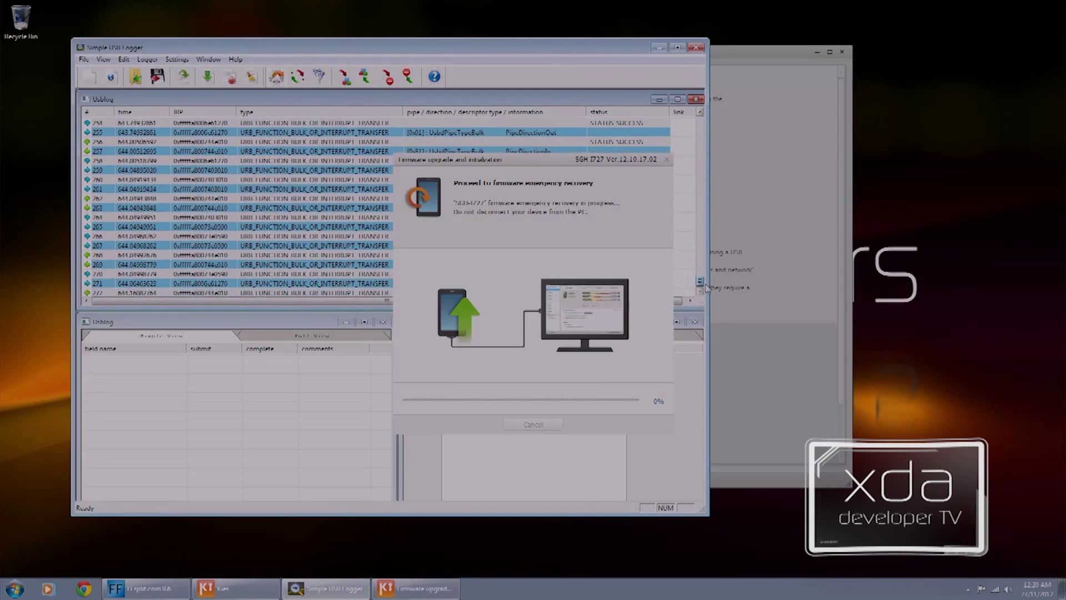
left_click_drag(700, 225, 708, 297)
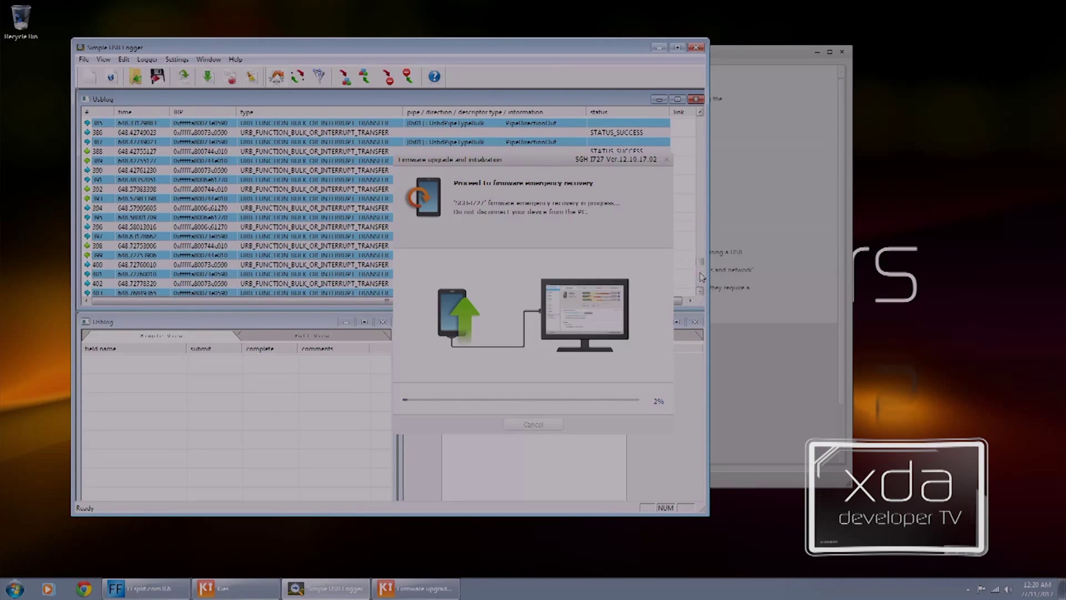
left_click(303, 220)
left_click(467, 161)
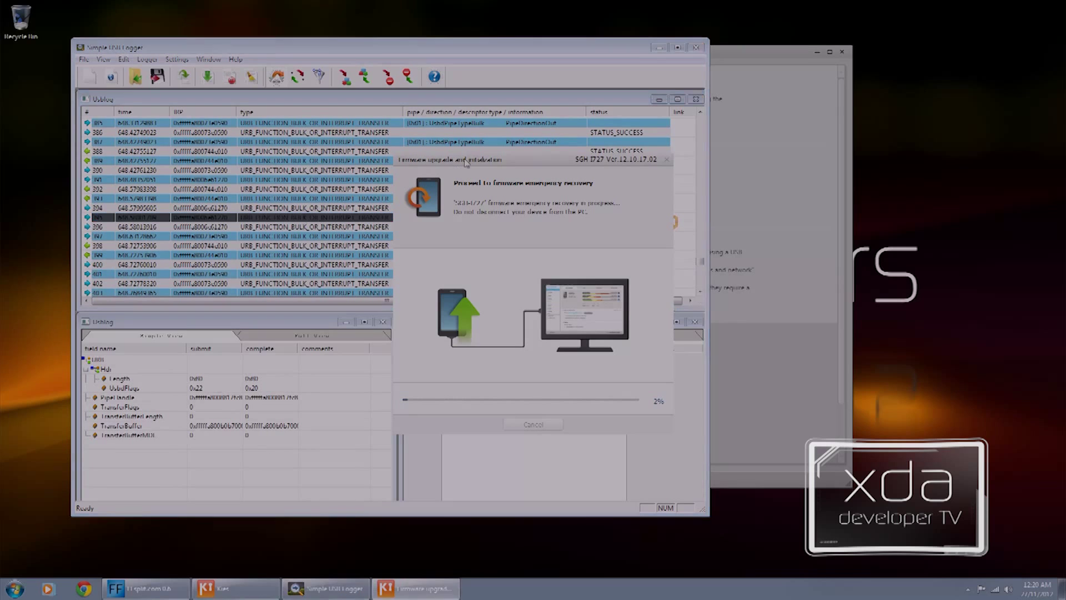
left_click_drag(466, 161, 825, 163)
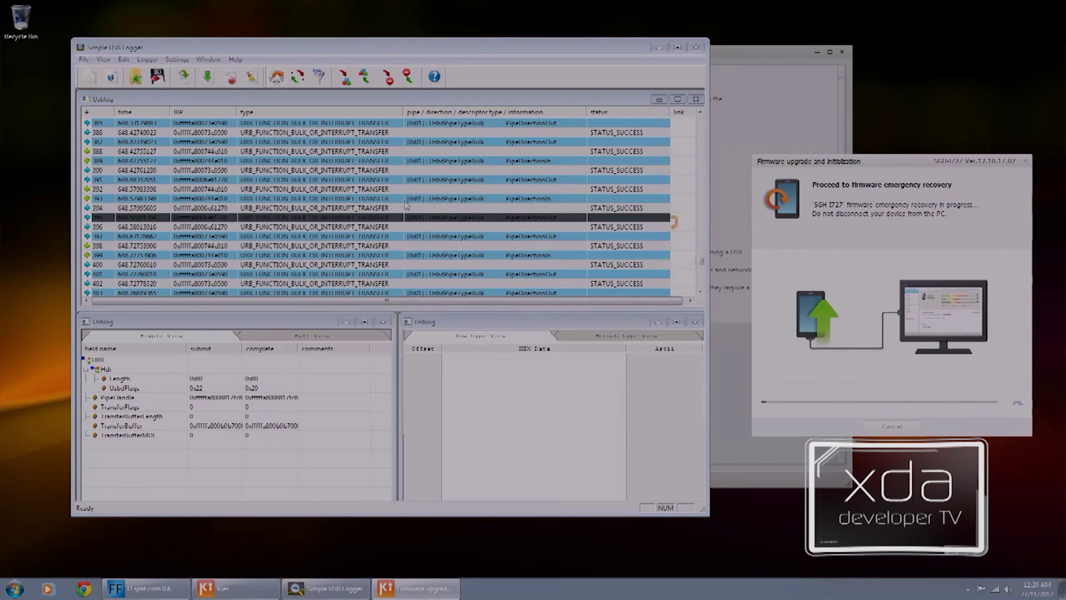
left_click(404, 201)
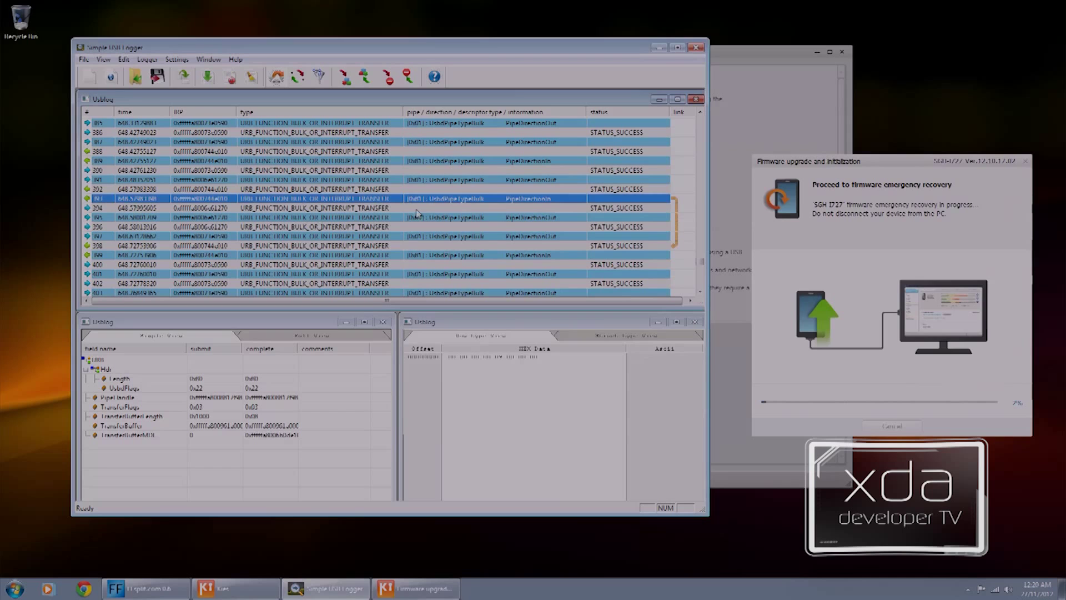
left_click(458, 180)
- Scroll back up and inspect the transfer details of log entries 102, 101 and 100
scroll(469, 203, "up", 10)
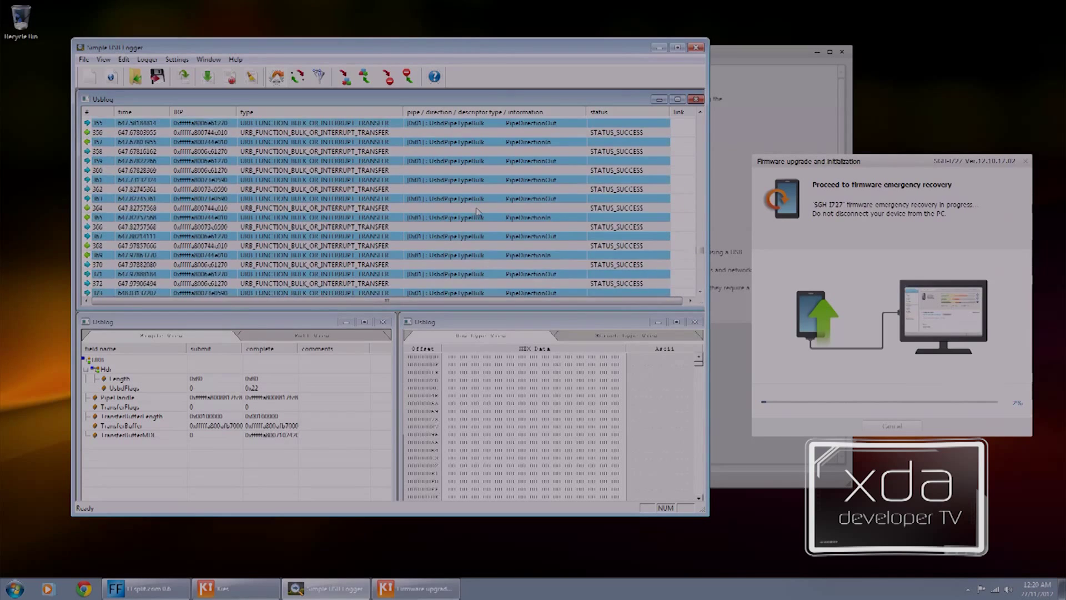
left_click_drag(700, 251, 700, 156)
left_click(629, 198)
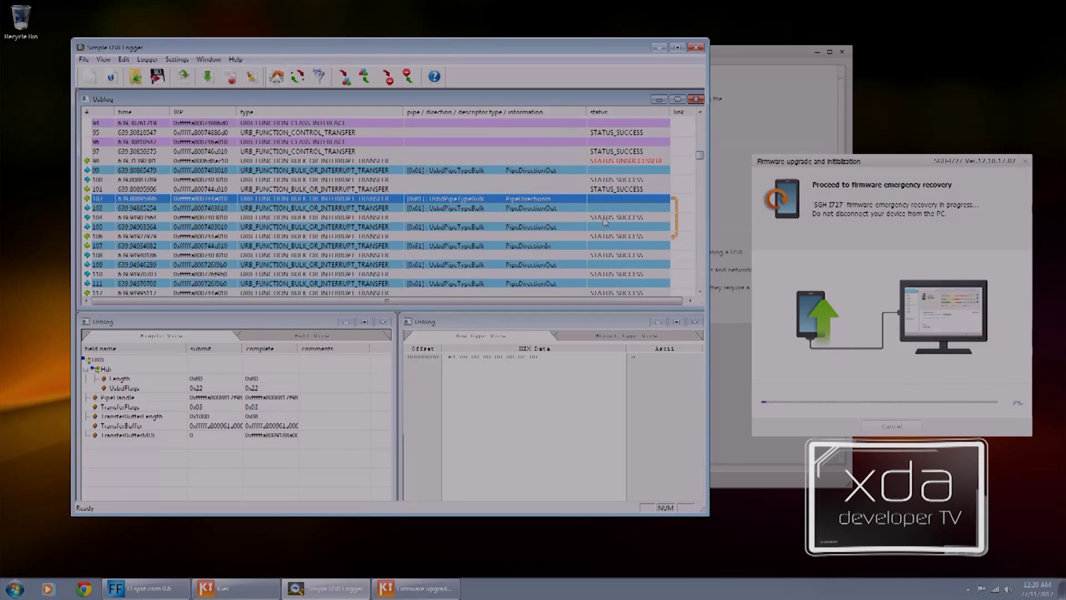
left_click(617, 189)
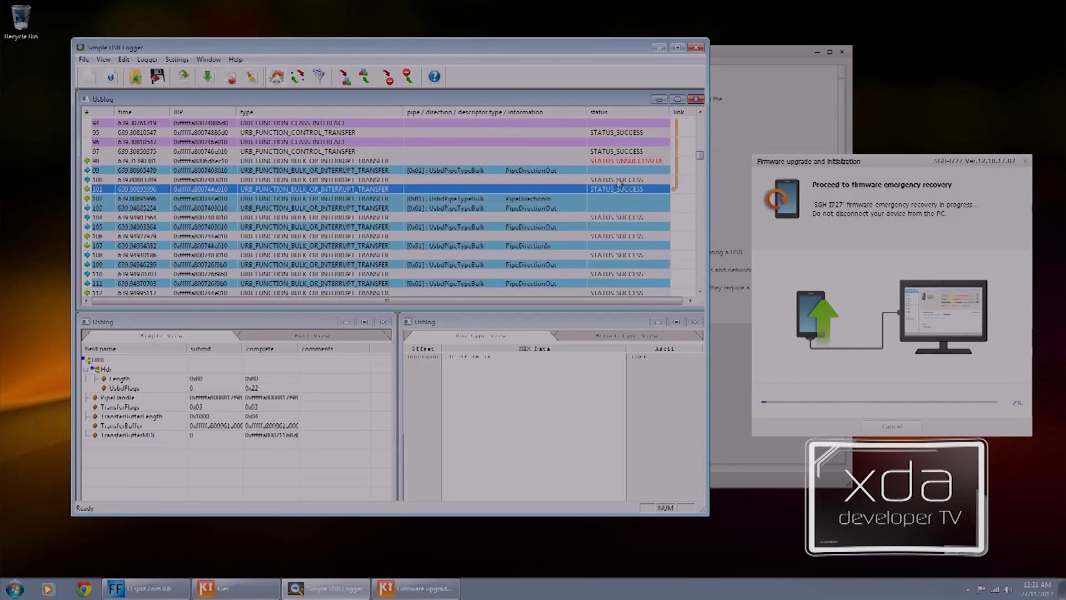
left_click(618, 179)
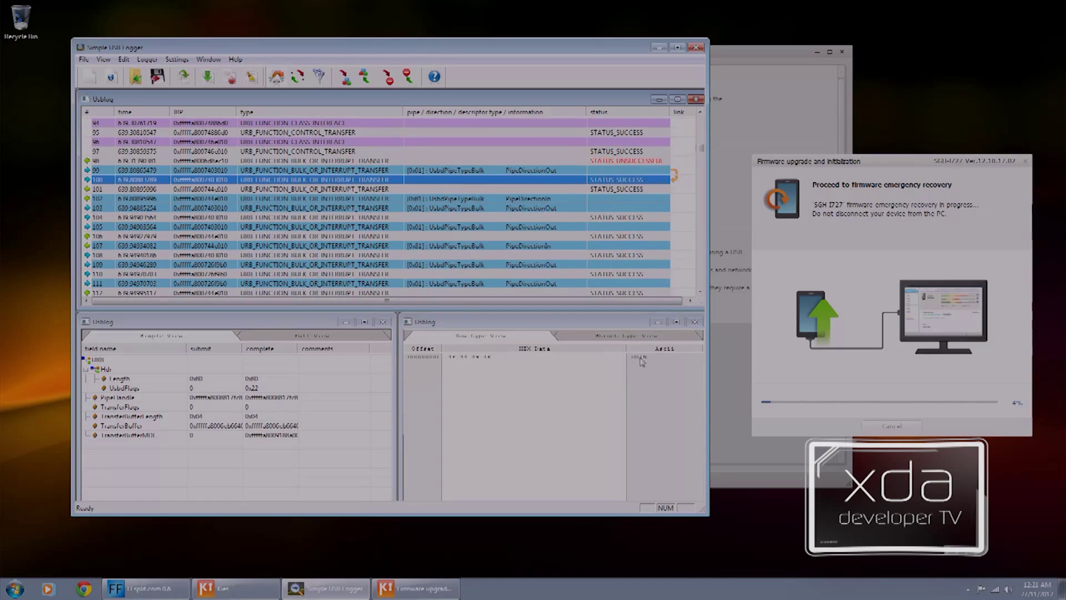
left_click(624, 188)
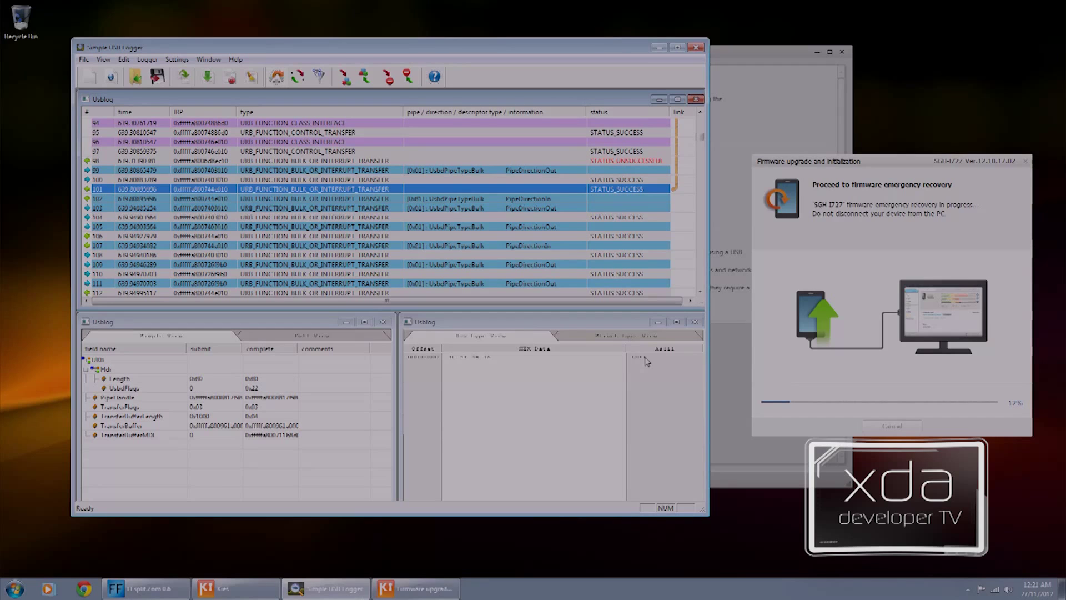
- Scroll to the bottom of the capture and view entries 1781, 1783 and 1785
left_click_drag(701, 136, 701, 284)
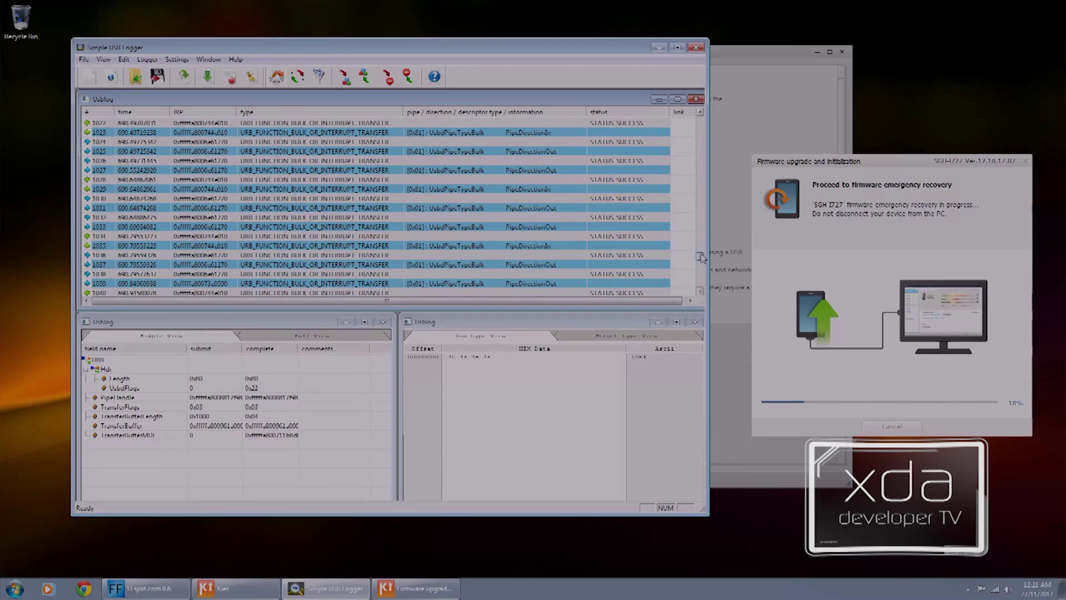
left_click_drag(701, 257, 703, 272)
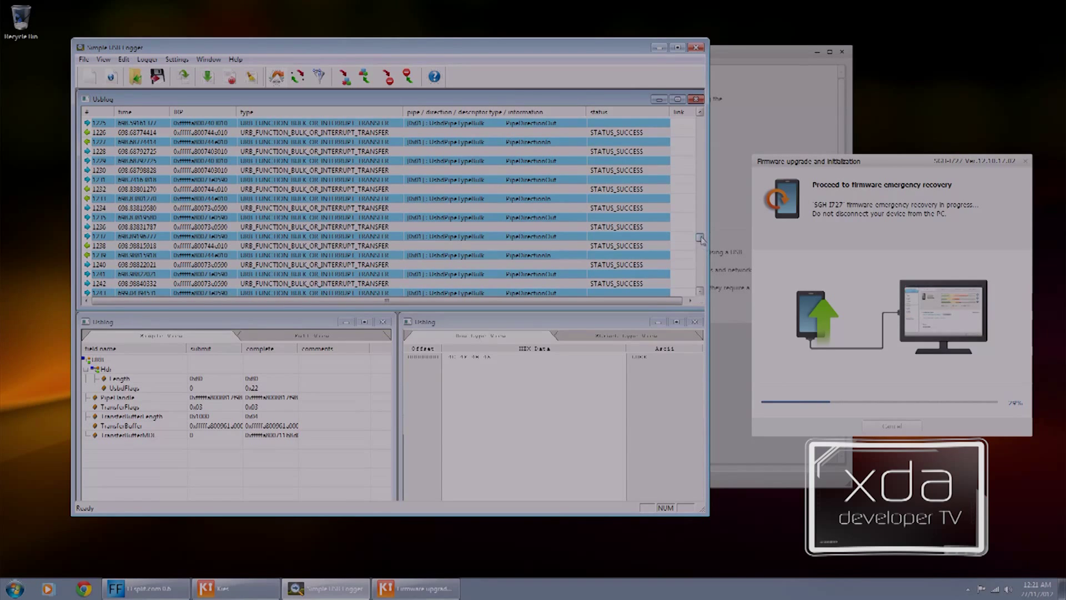
left_click_drag(701, 240, 702, 287)
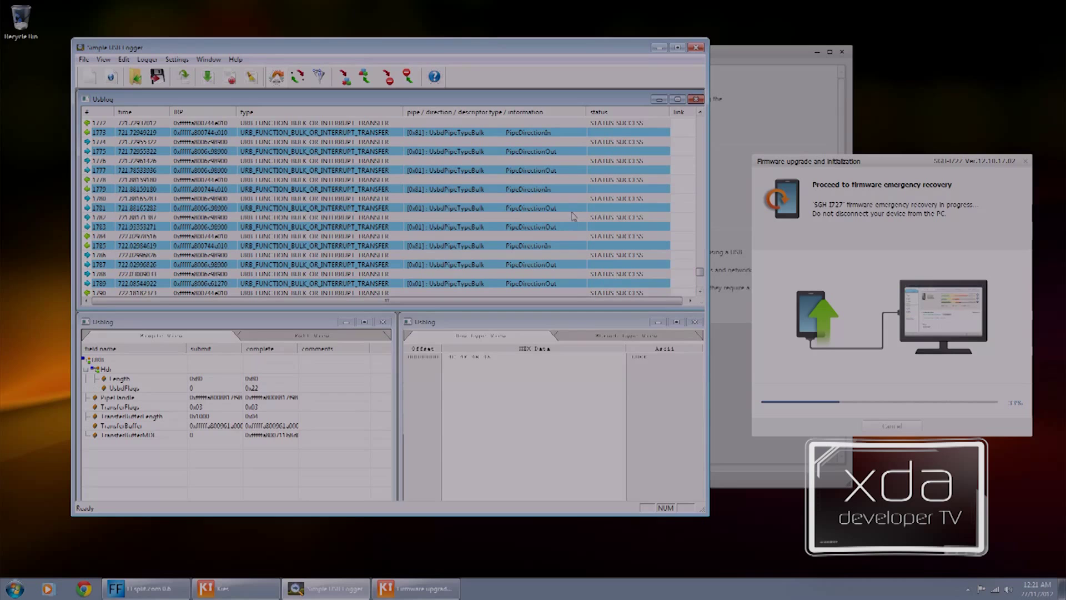
left_click(576, 210)
left_click(576, 227)
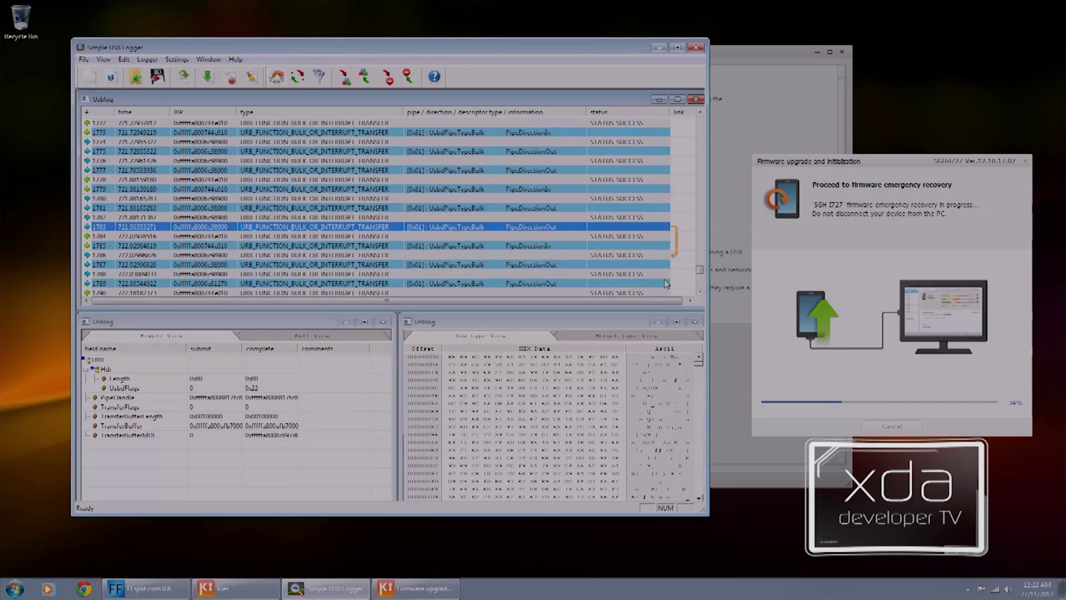
left_click(600, 246)
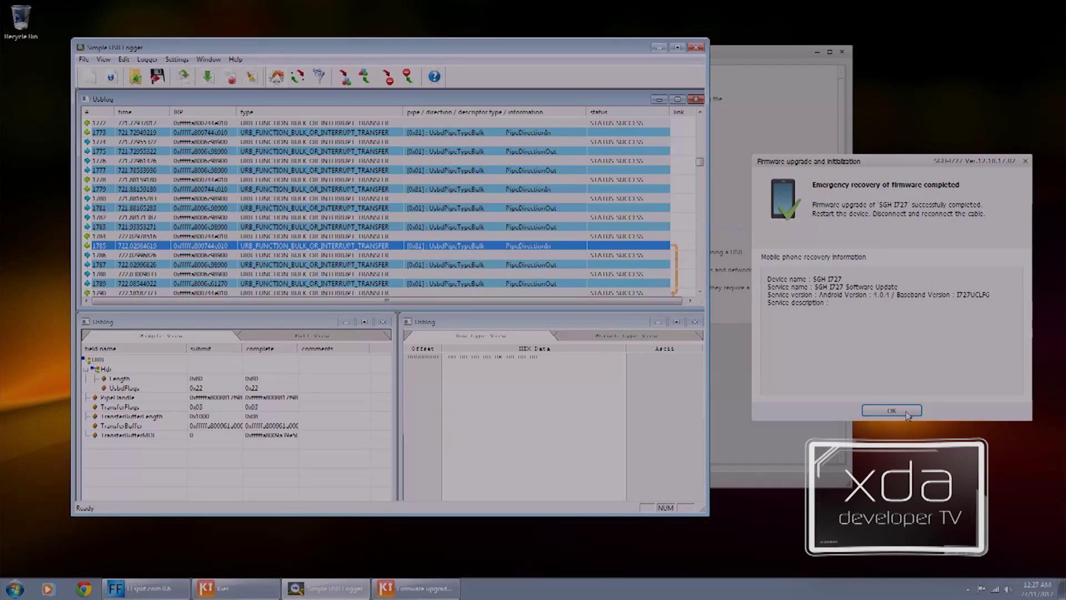
- Dismiss the Kies 'Emergency recovery of firmware completed' notice once the SGH I727 recovery finishes
left_click(907, 411)
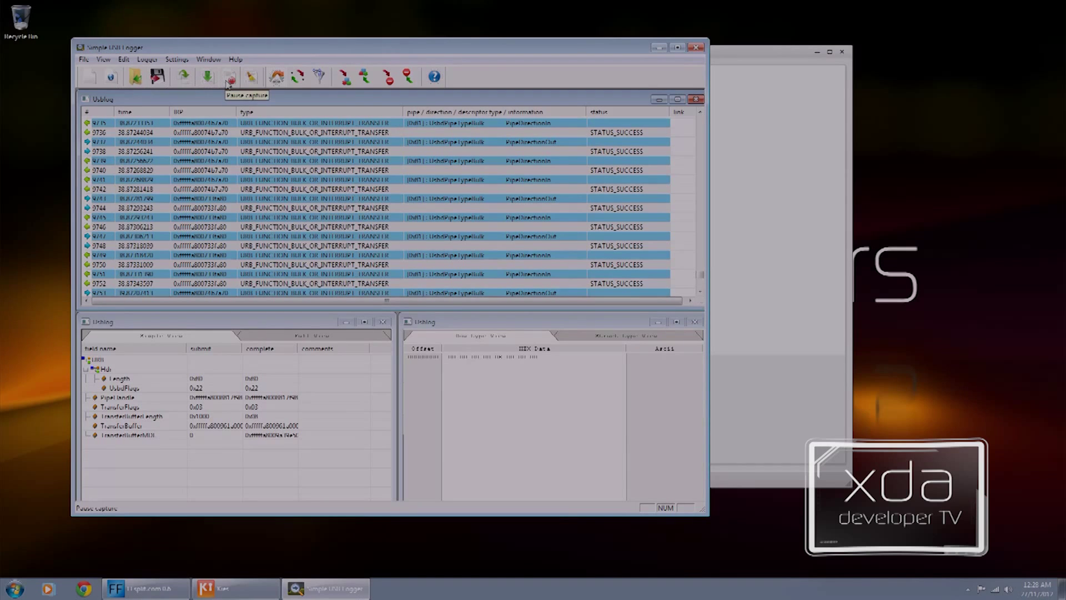
- Pause the USB traffic capture and begin saving the monitoring session to a file
left_click(231, 81)
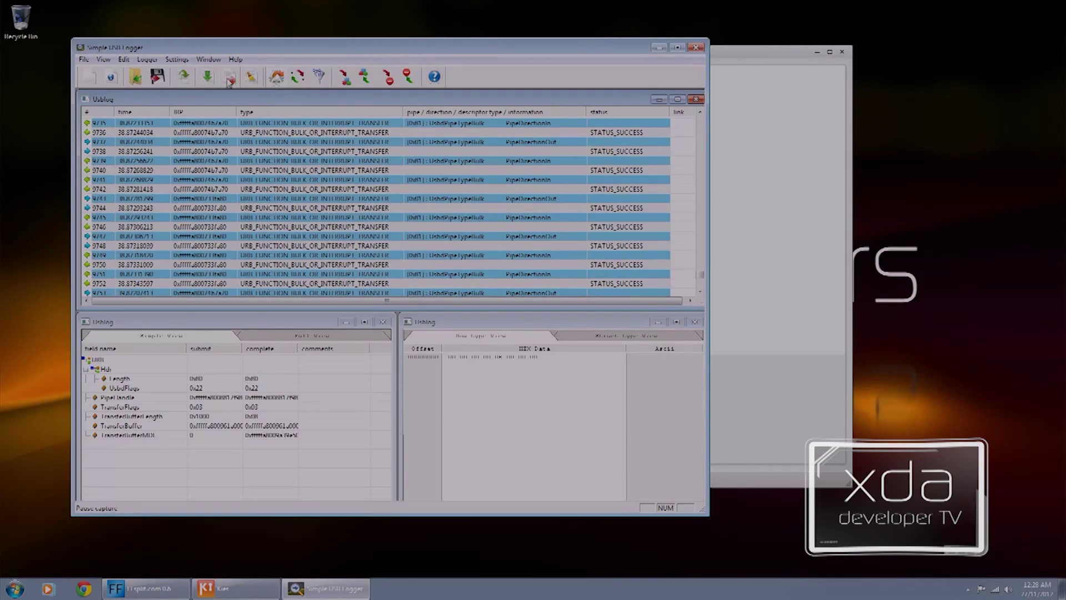
left_click(164, 80)
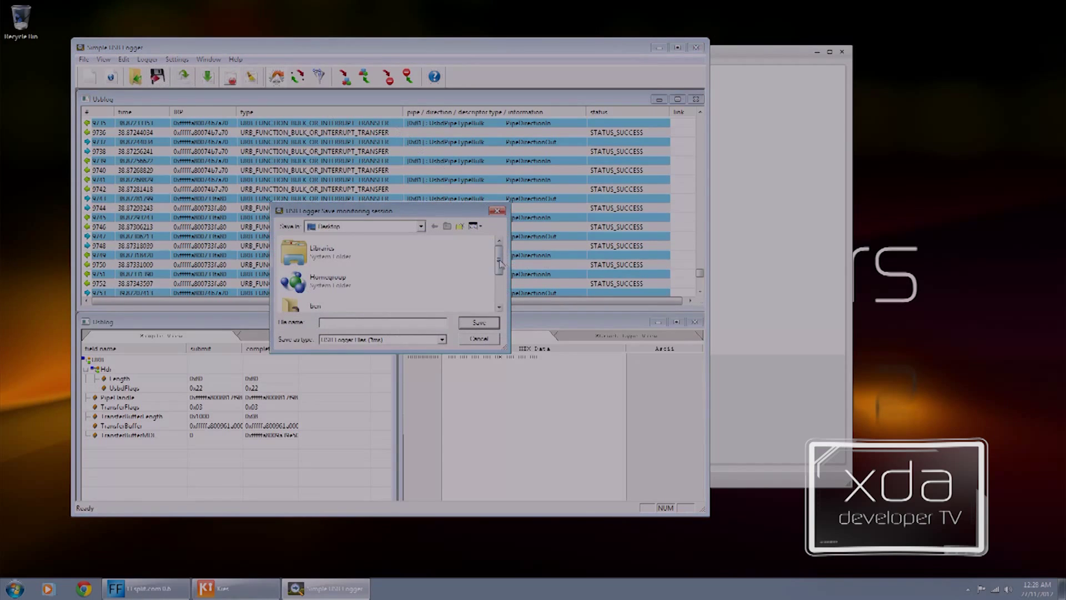
- Save the monitoring session to the Desktop under the file name 'tessd'
scroll(499, 272, "down", 1)
scroll(498, 272, "up", 1)
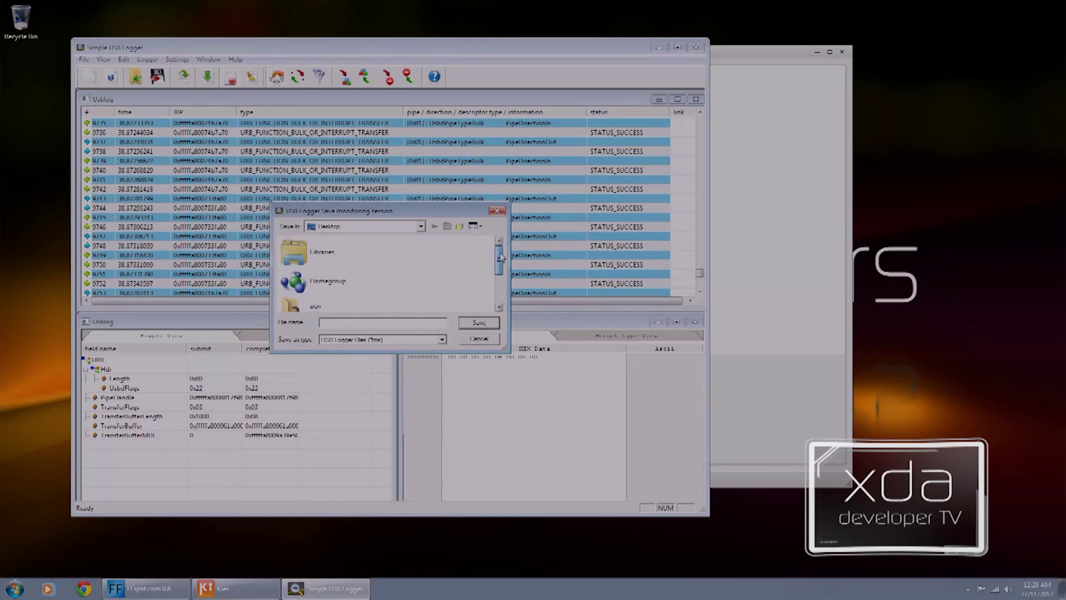
scroll(501, 261, "down", 2)
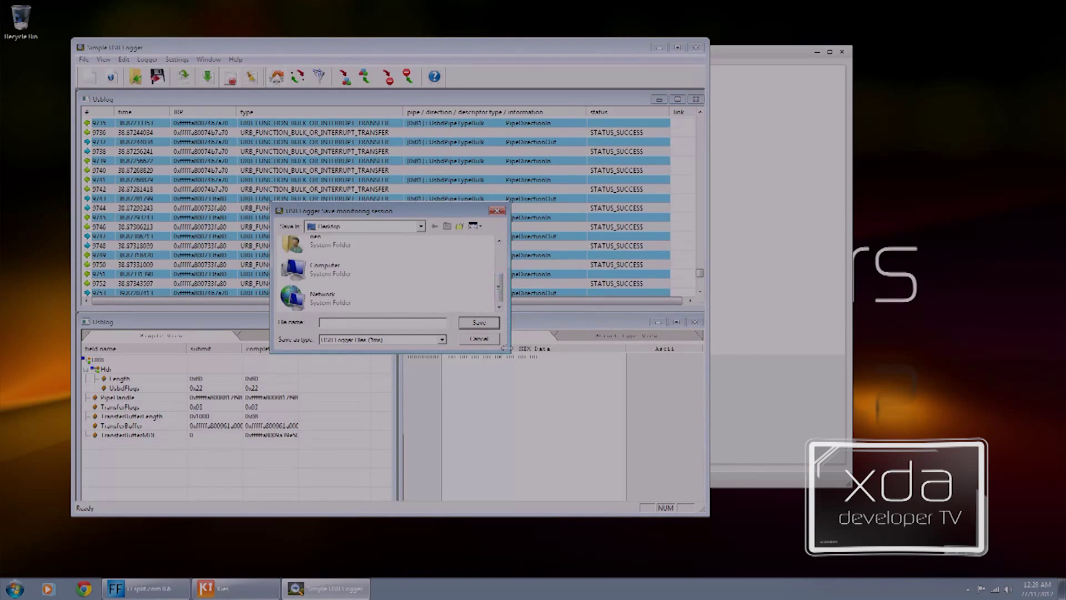
left_click_drag(505, 349, 590, 379)
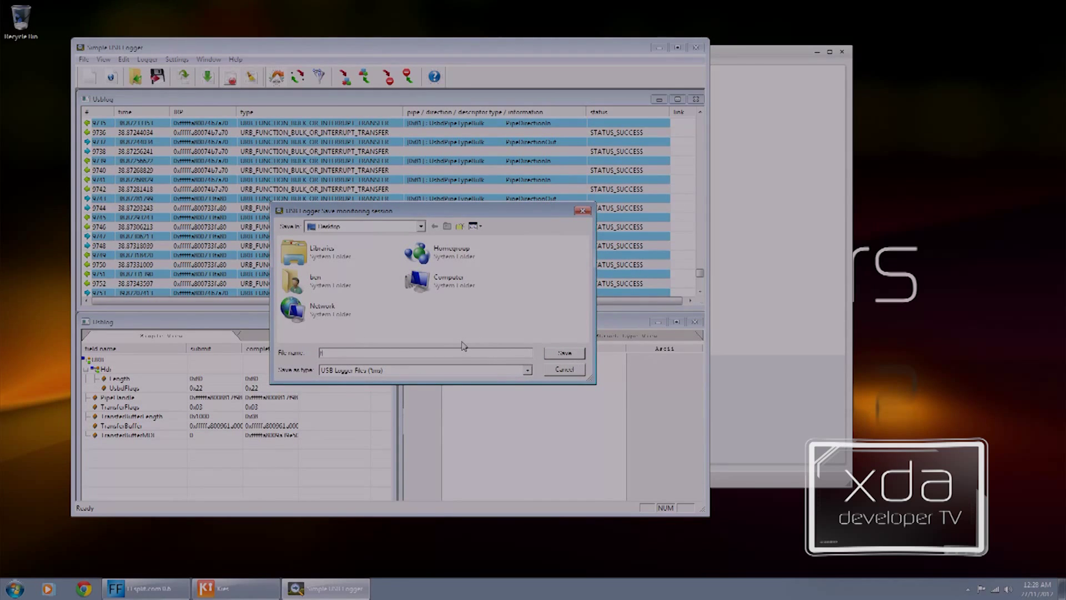
type("test")
key("BackSpace")
type("sd")
key("Return")
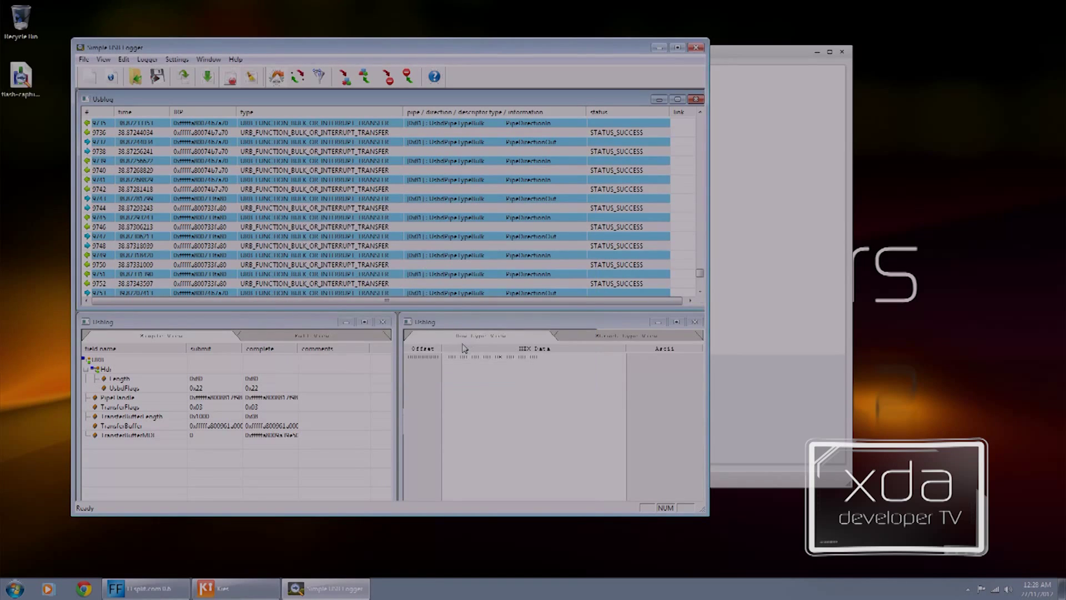
- Close Simple USB Logger, reopen the saved flash-capture file from the desktop, and scroll its log
left_click(697, 49)
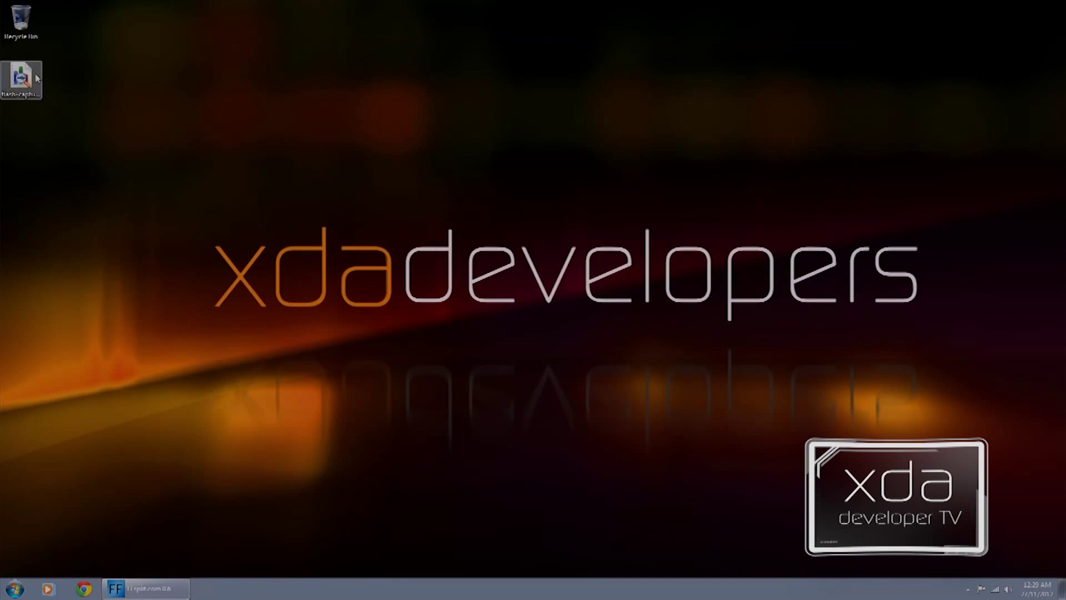
double_click(22, 77)
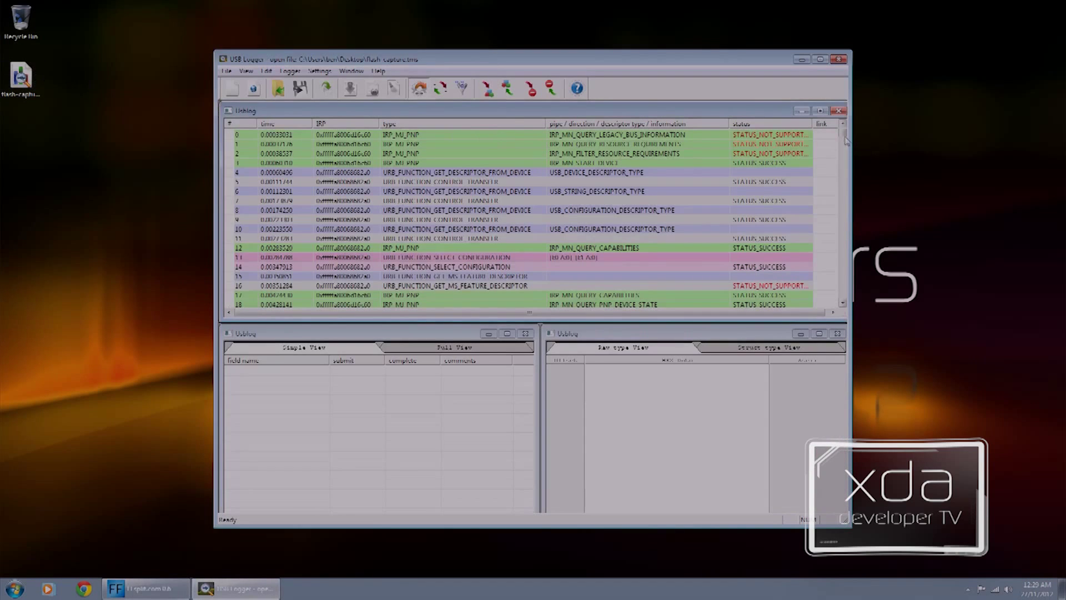
mouse_move(843, 138)
left_mouse_down()
mouse_move(862, 315)
mouse_move(849, 137)
mouse_move(845, 272)
mouse_move(843, 135)
mouse_move(844, 177)
mouse_move(844, 158)
left_mouse_up()
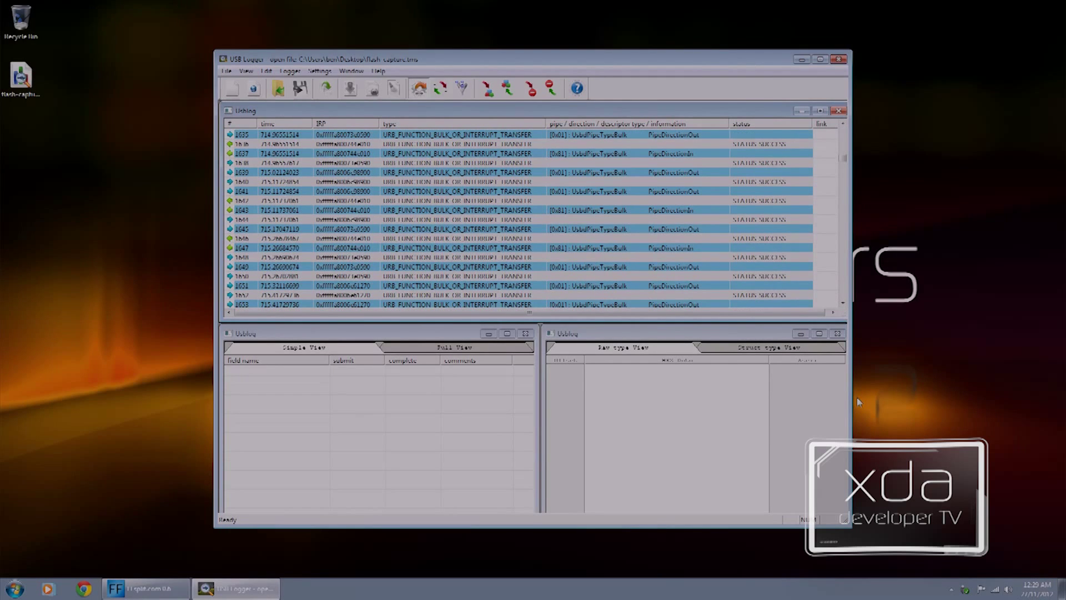